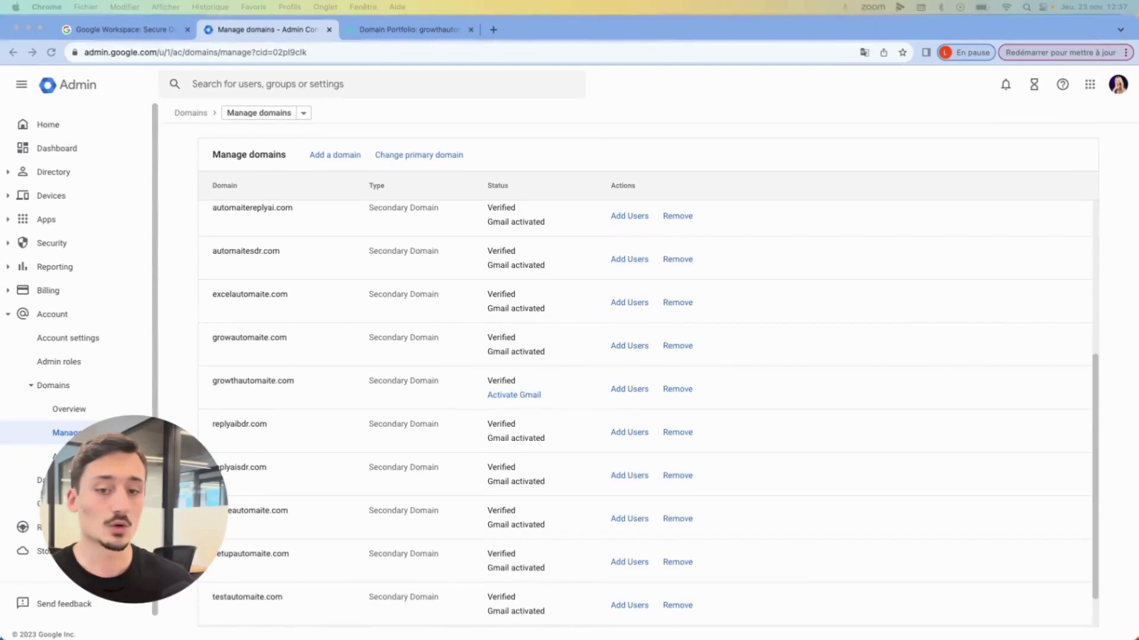
- Activate Gmail for growthautomaite.com with MX record setup, then copy the domain name growthautomaite.com
{"action": "scroll", "coordinate": [489, 231], "scroll_direction": "up", "scroll_amount": 5}
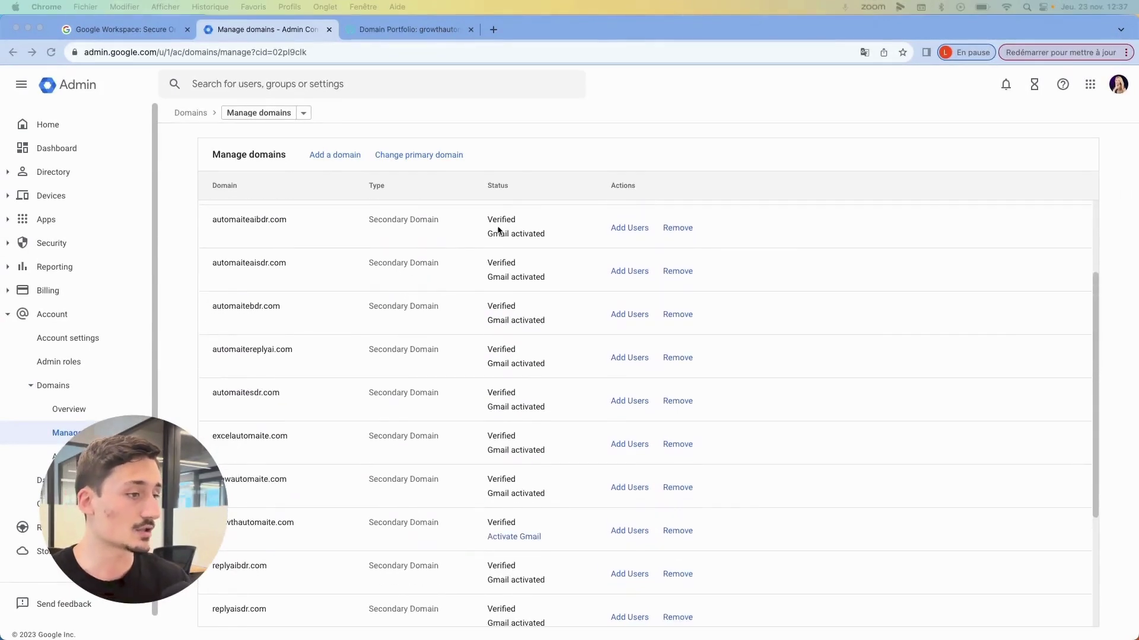
{"action": "scroll", "coordinate": [476, 257], "scroll_direction": "down", "scroll_amount": 5}
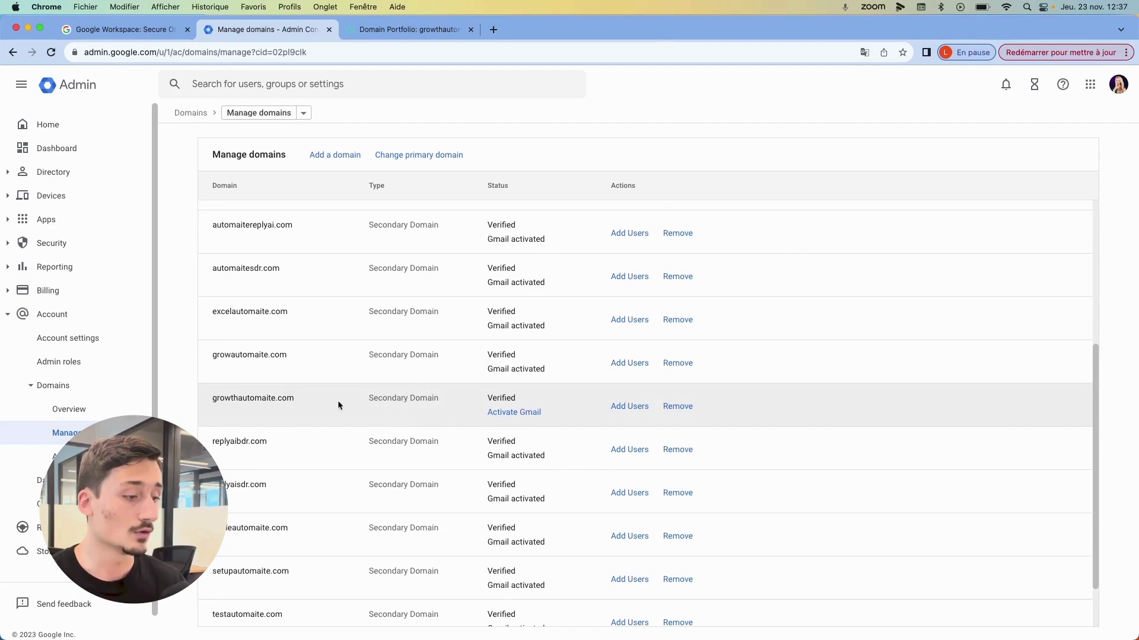
{"action": "left_click", "coordinate": [516, 415]}
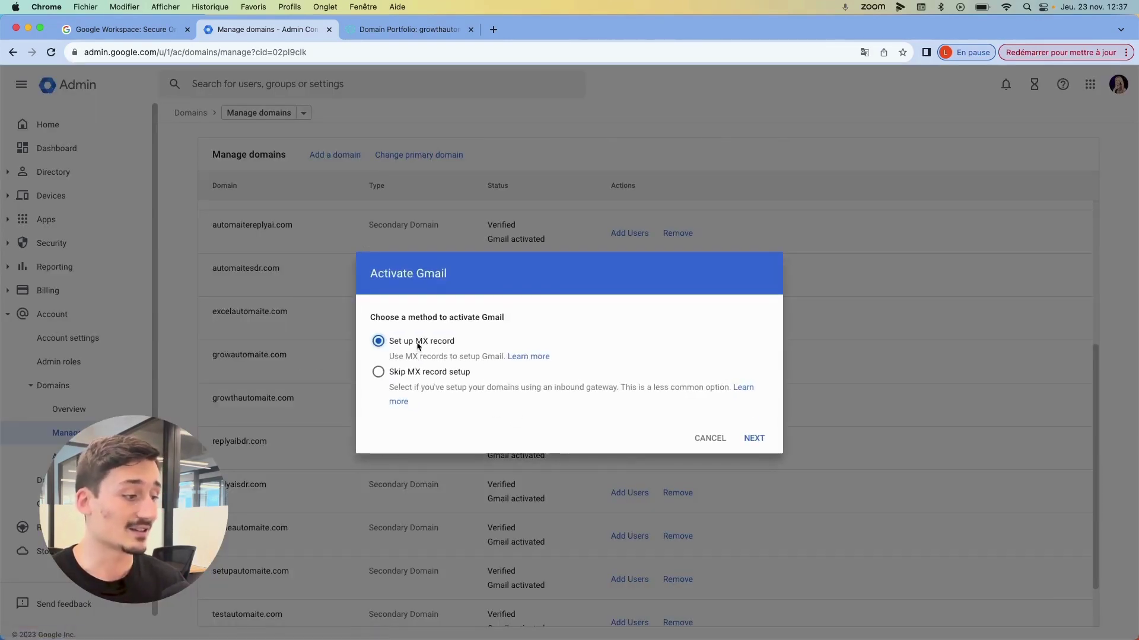
{"action": "left_click", "coordinate": [754, 438]}
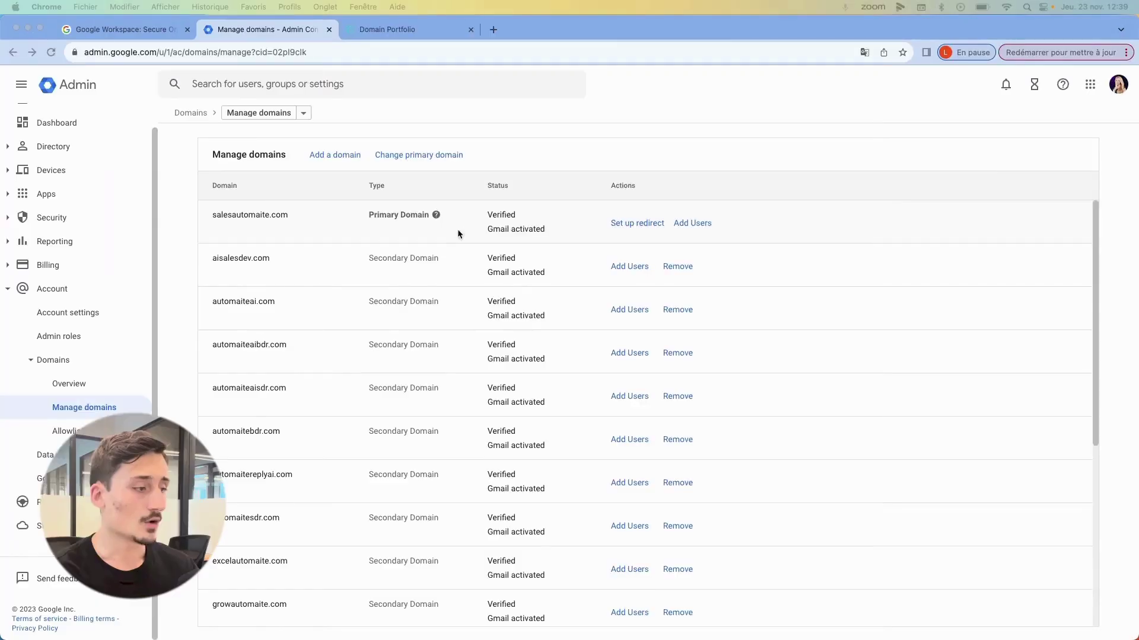
{"action": "scroll", "coordinate": [336, 259], "scroll_direction": "down", "scroll_amount": 5}
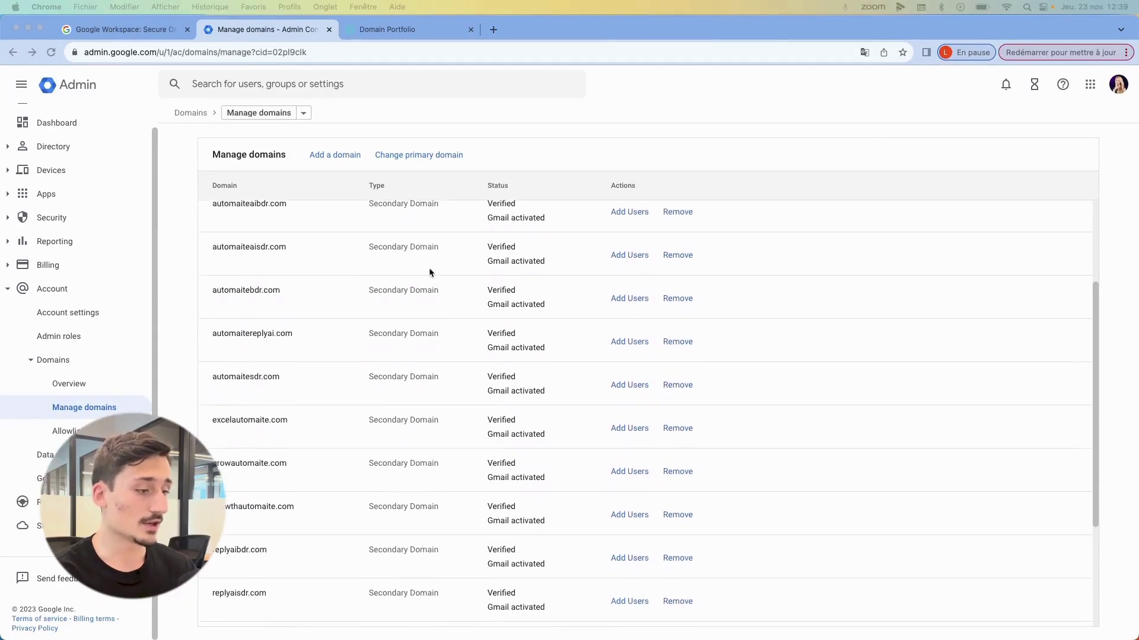
{"action": "left_click_drag", "start_coordinate": [209, 336], "coordinate": [294, 336]}
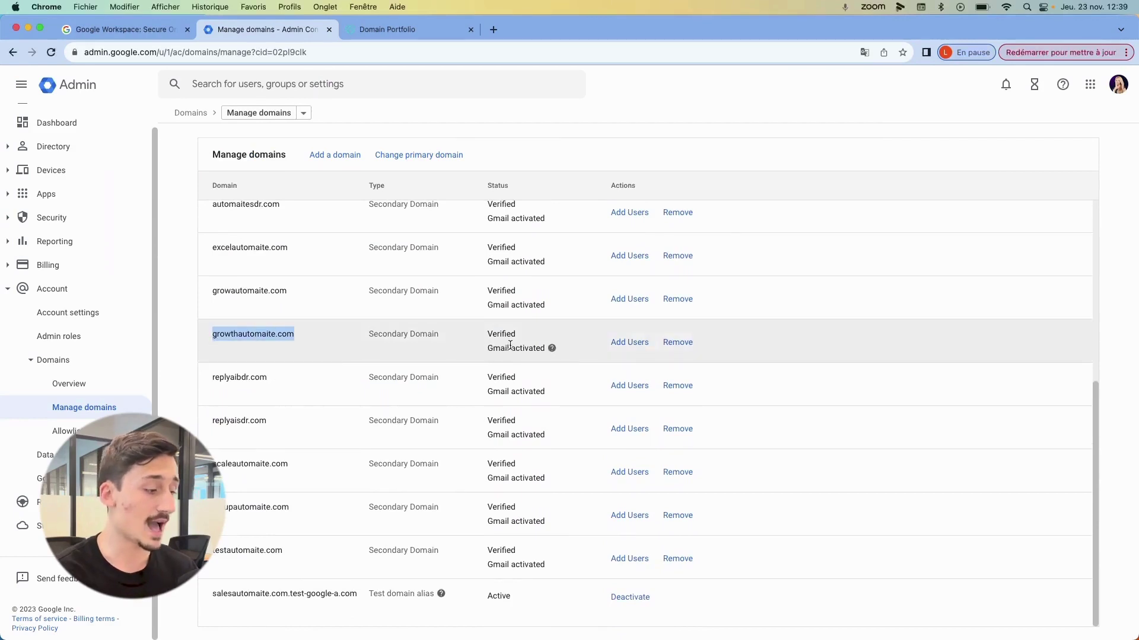
- In GoDaddy's Domain Portfolio, open growthautomaite.com and view its DNS records
{"action": "left_click", "coordinate": [375, 31]}
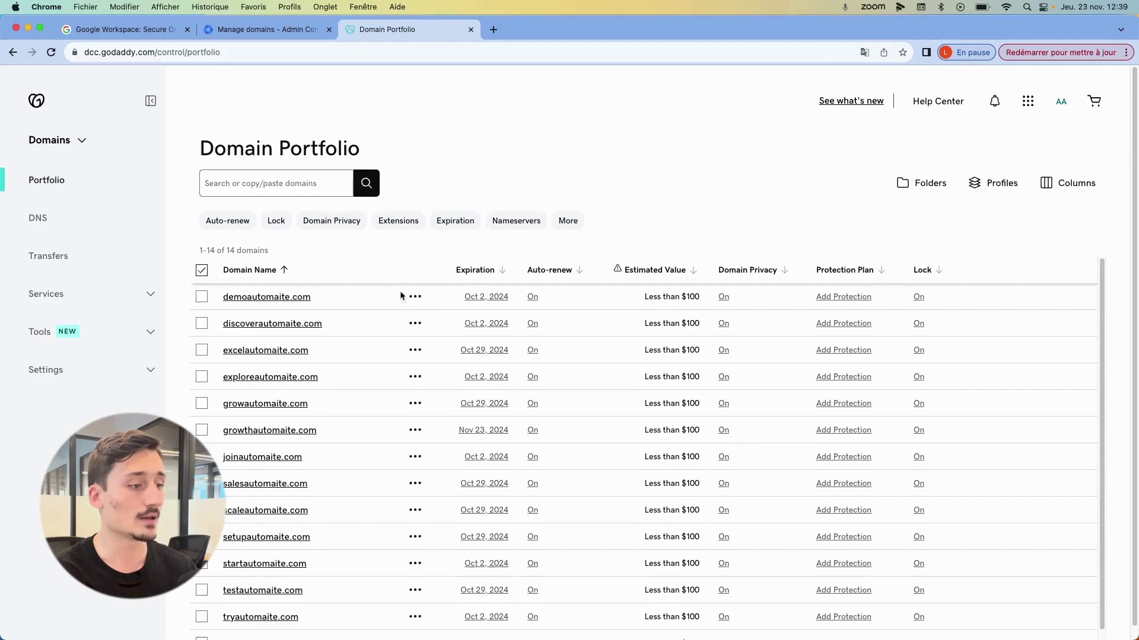
{"action": "scroll", "coordinate": [313, 390], "scroll_direction": "down", "scroll_amount": 1}
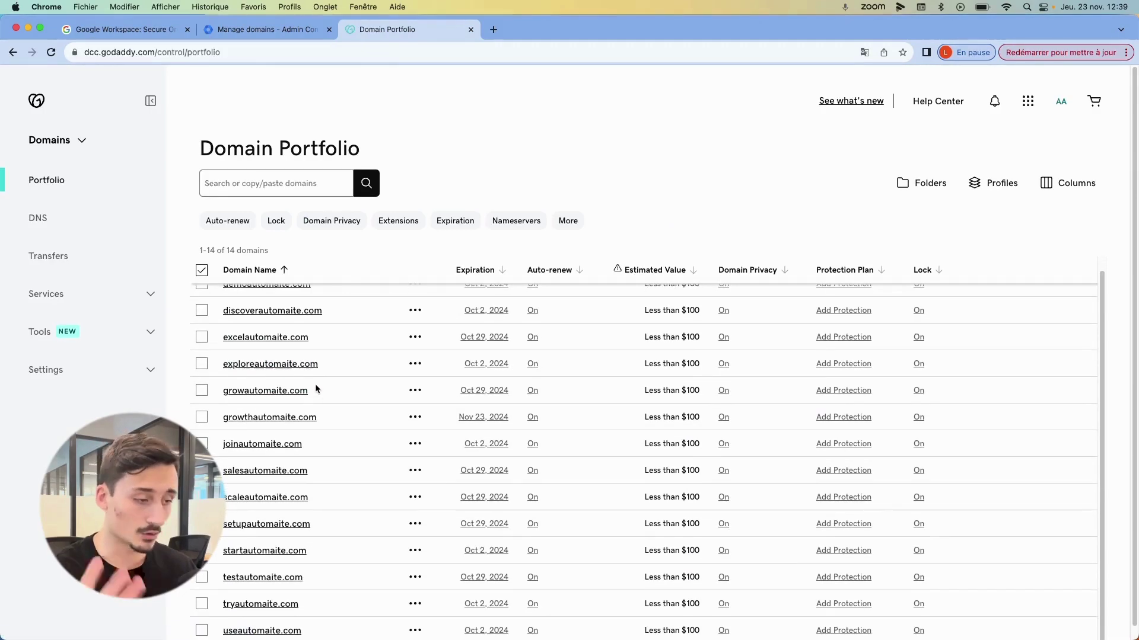
{"action": "scroll", "coordinate": [314, 386], "scroll_direction": "down", "scroll_amount": 1}
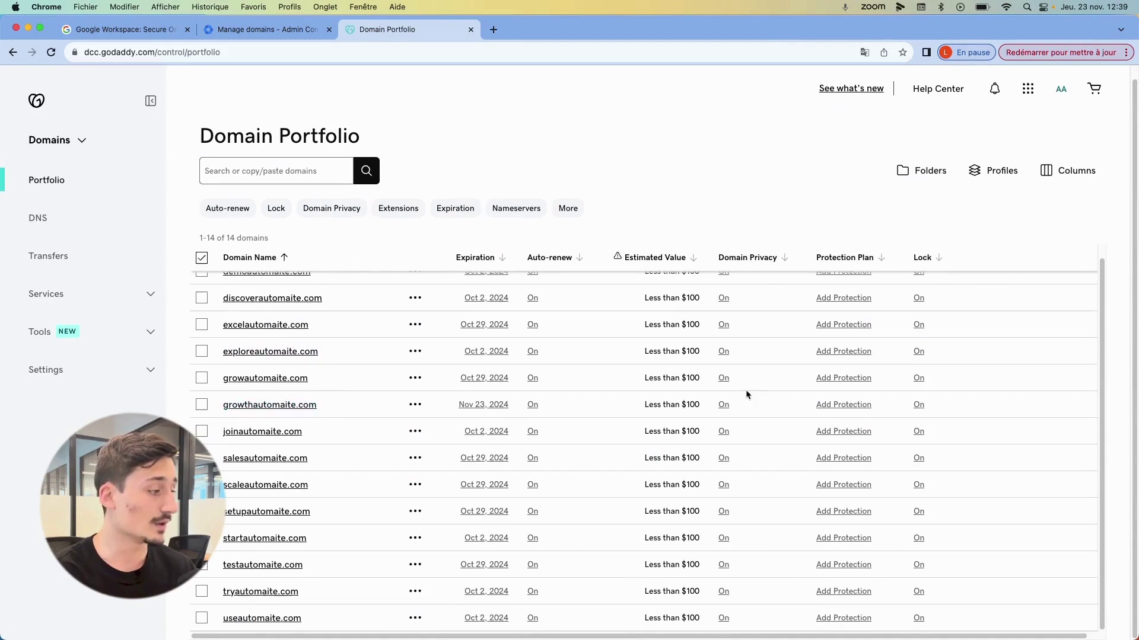
{"action": "left_click", "coordinate": [265, 408]}
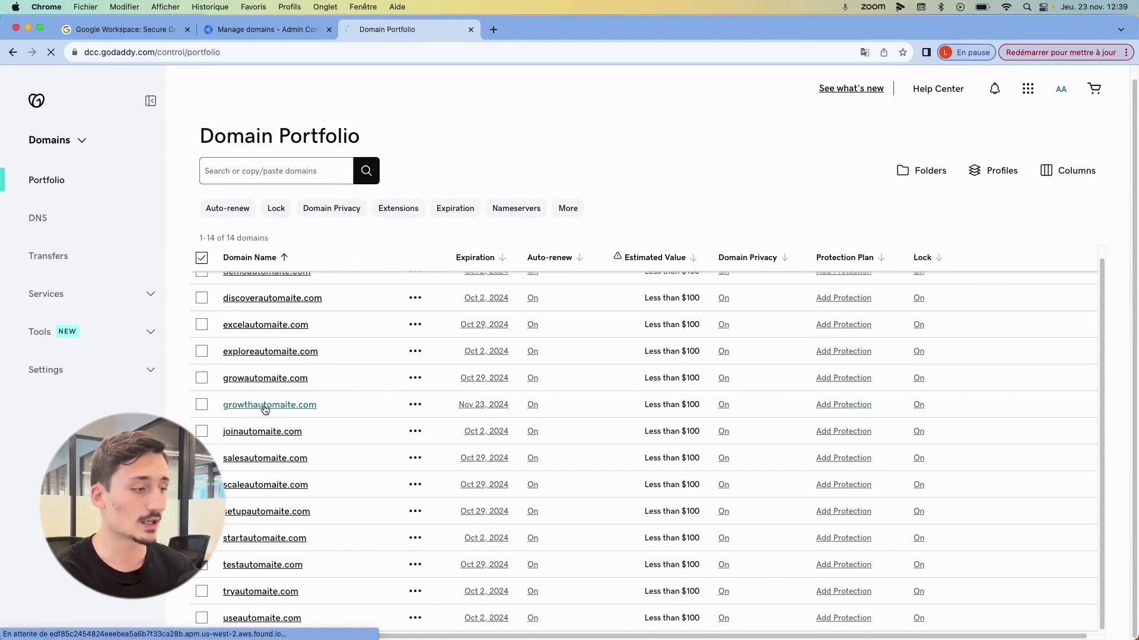
{"action": "mouse_move", "coordinate": [367, 341]}
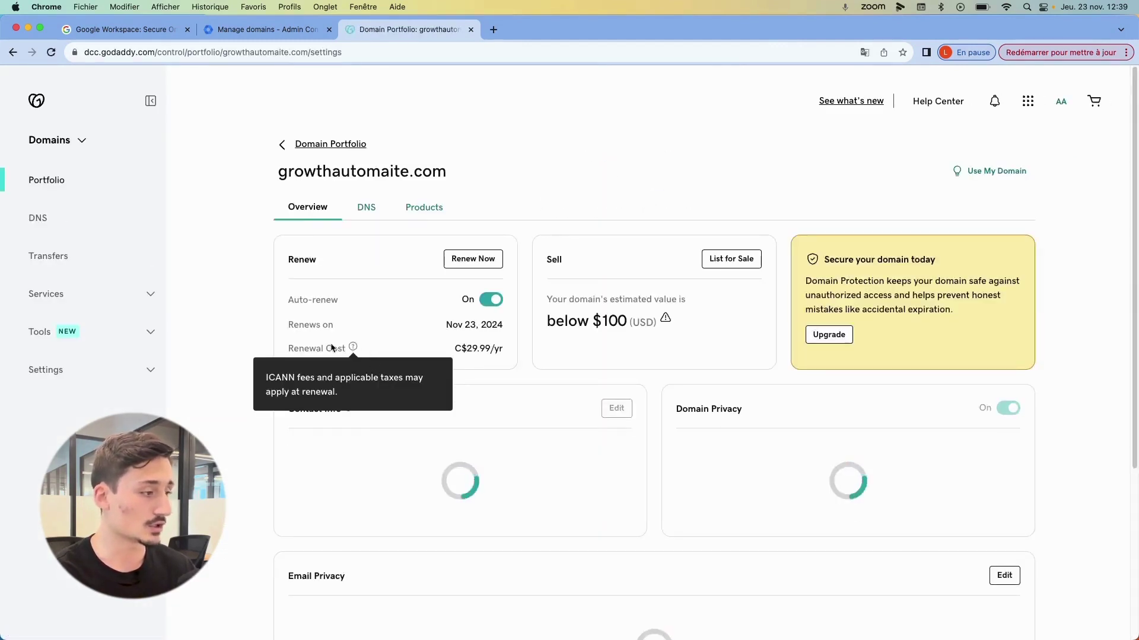
{"action": "left_click", "coordinate": [368, 209]}
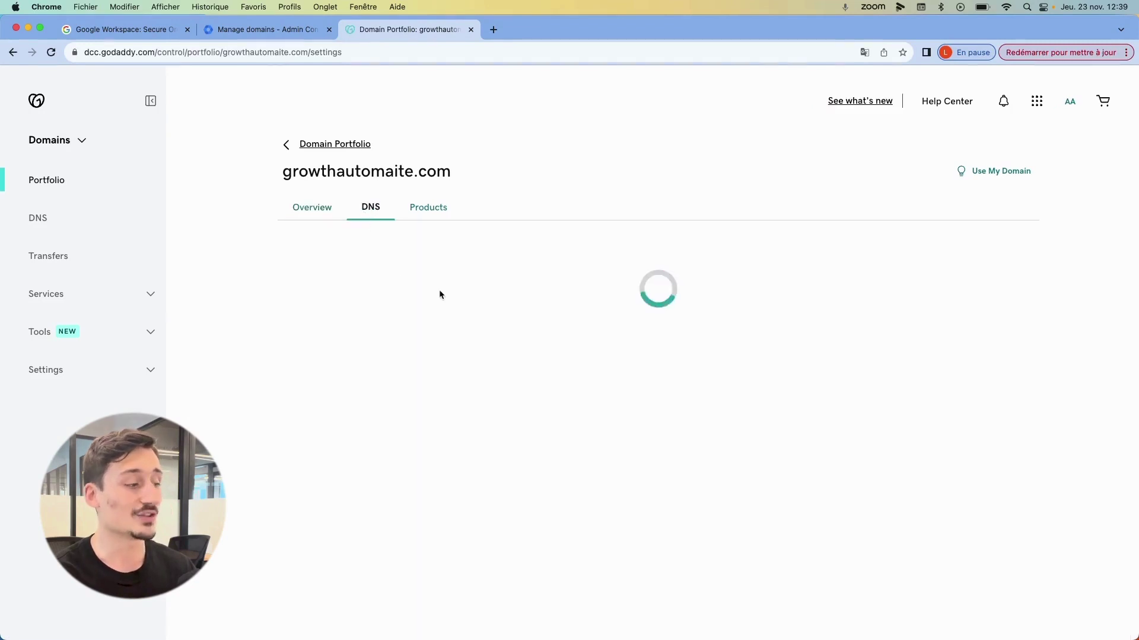
- Show 50 DNS records per page instead of 10
{"action": "scroll", "coordinate": [440, 284], "scroll_direction": "down", "scroll_amount": 5}
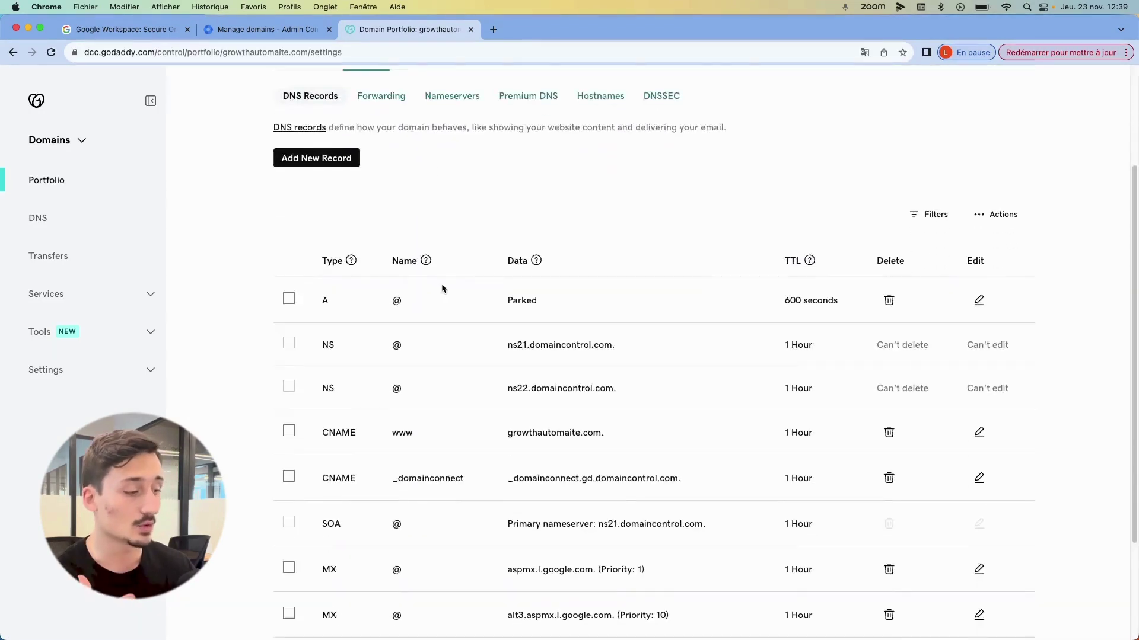
{"action": "scroll", "coordinate": [445, 286], "scroll_direction": "down", "scroll_amount": 5}
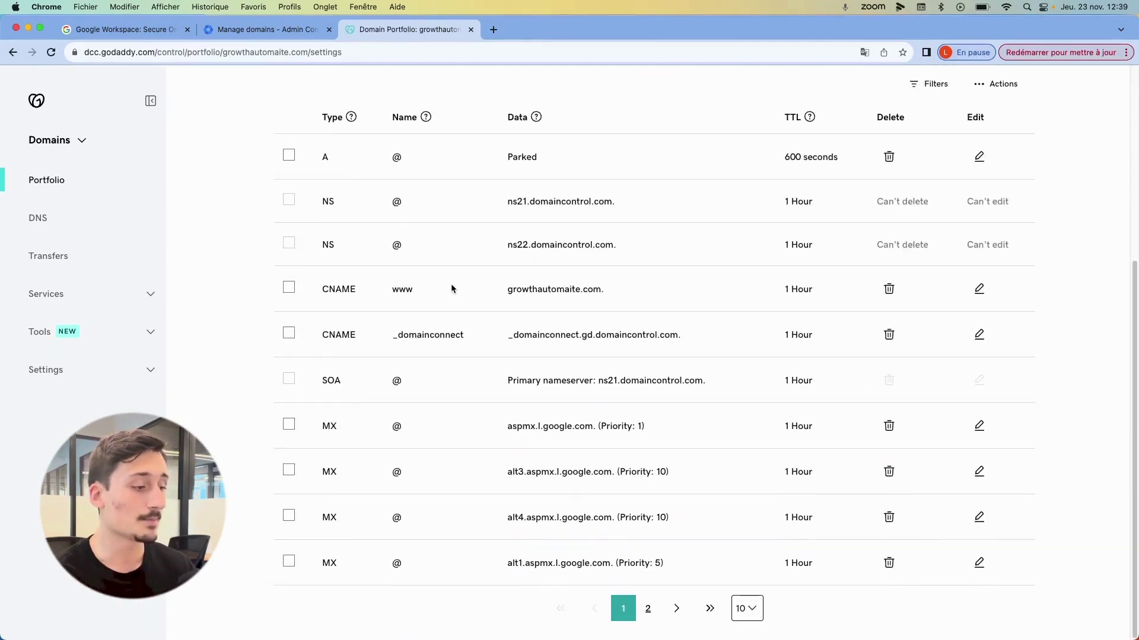
{"action": "left_click", "coordinate": [746, 608]}
{"action": "left_click", "coordinate": [751, 571]}
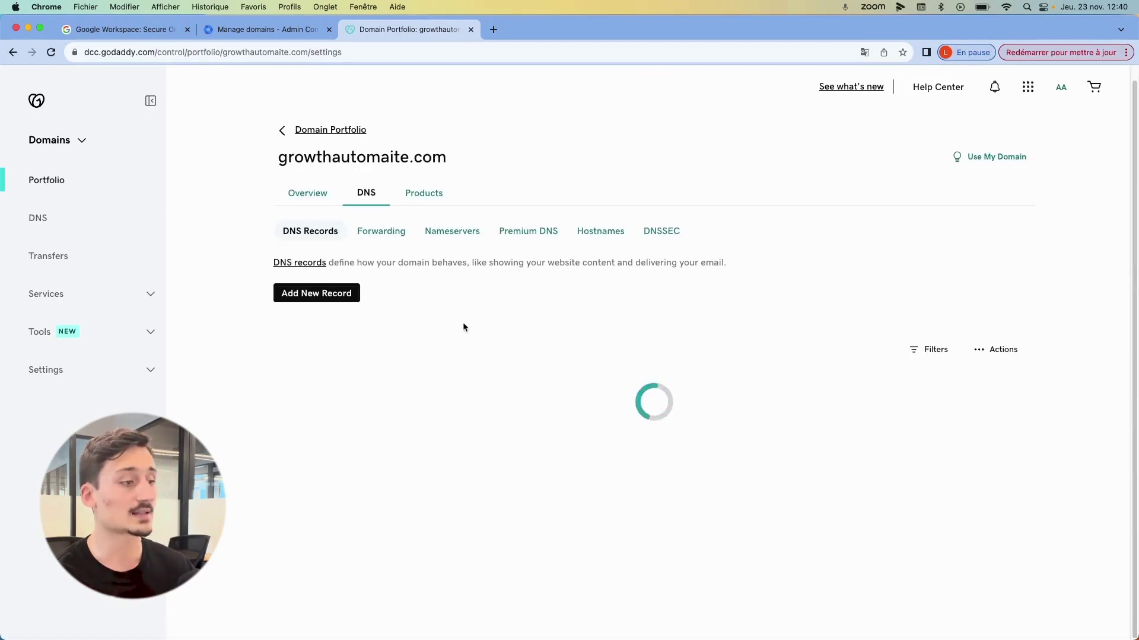
{"action": "scroll", "coordinate": [497, 327], "scroll_direction": "down", "scroll_amount": 10}
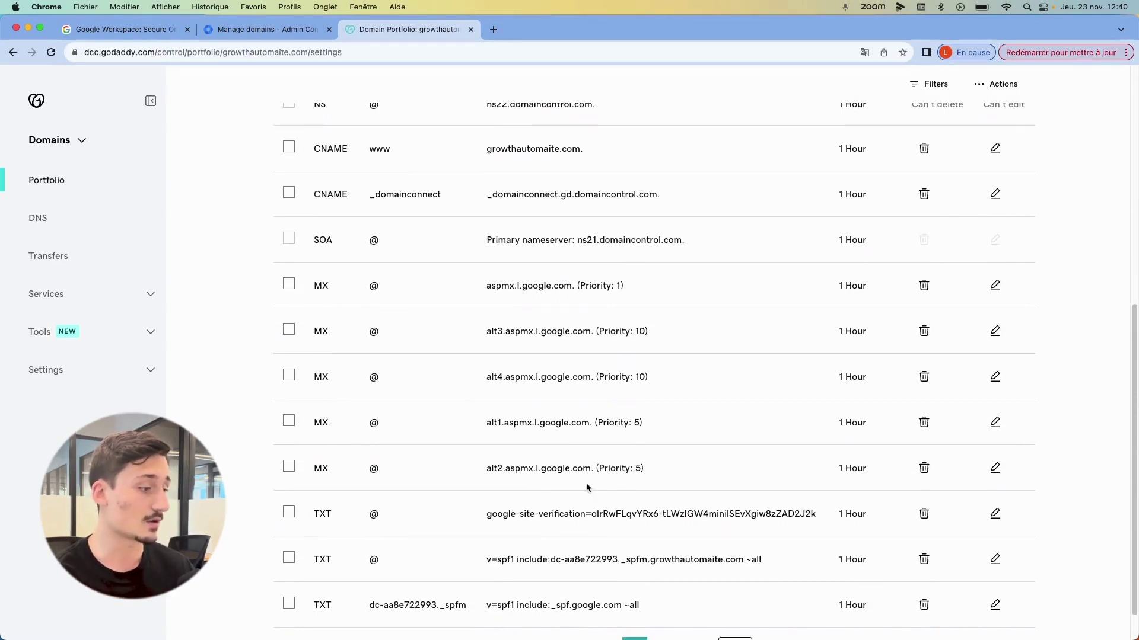
{"action": "scroll", "coordinate": [498, 387], "scroll_direction": "down", "scroll_amount": 2}
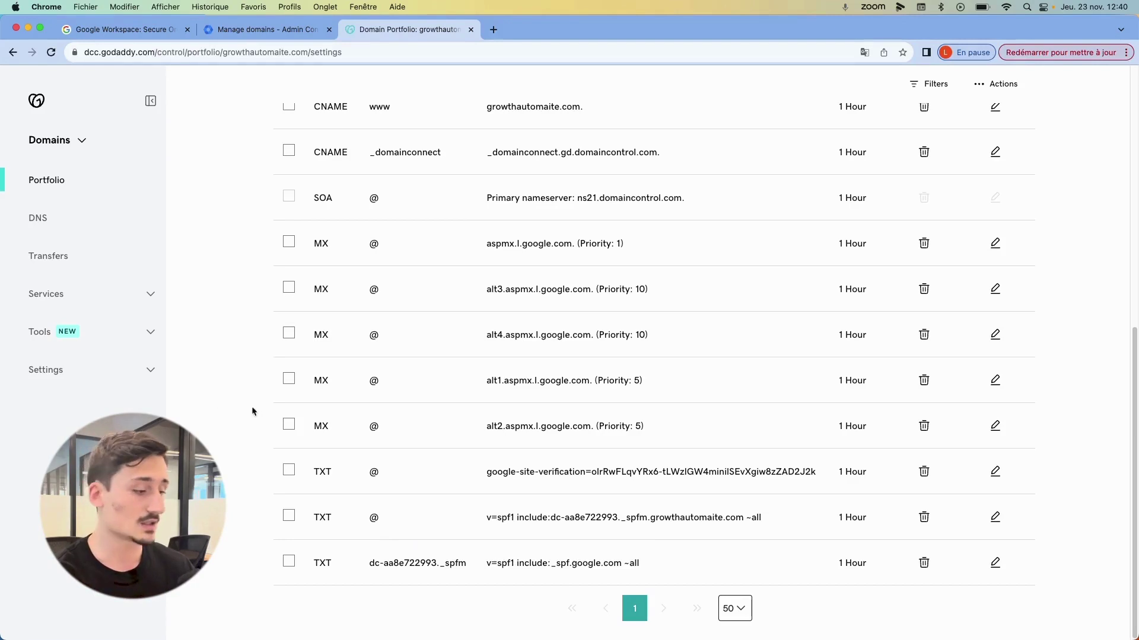
- Rename the dc-aa8e722993._spfm TXT record (v=spf1 include:_spf.google.com ~all) to @ and save it
{"action": "left_click", "coordinate": [994, 563]}
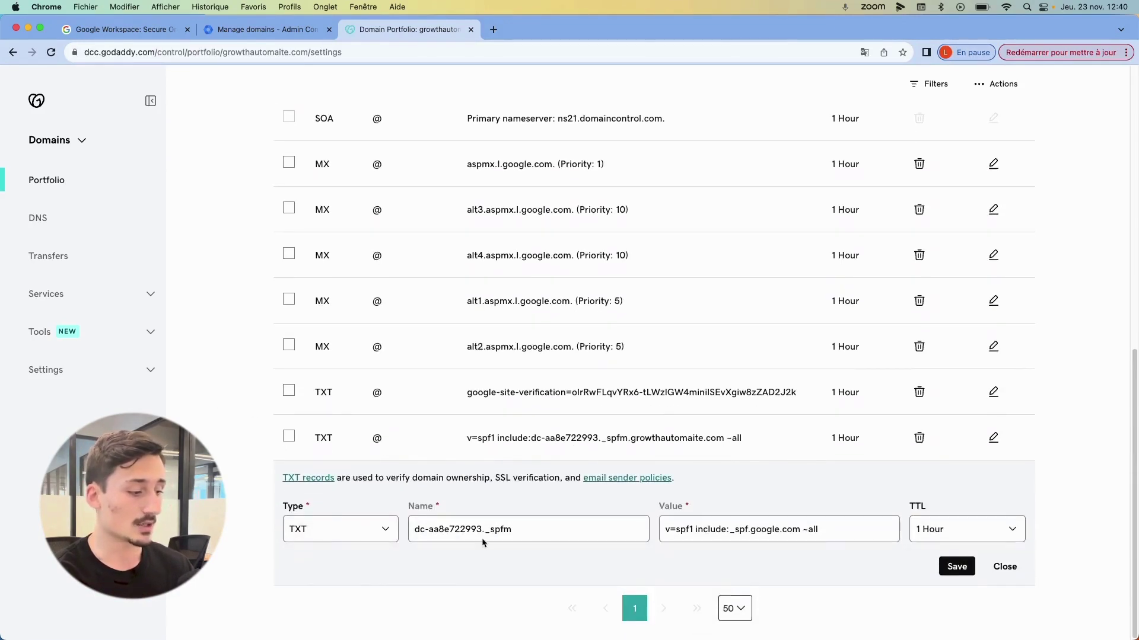
{"action": "triple_click", "coordinate": [480, 529]}
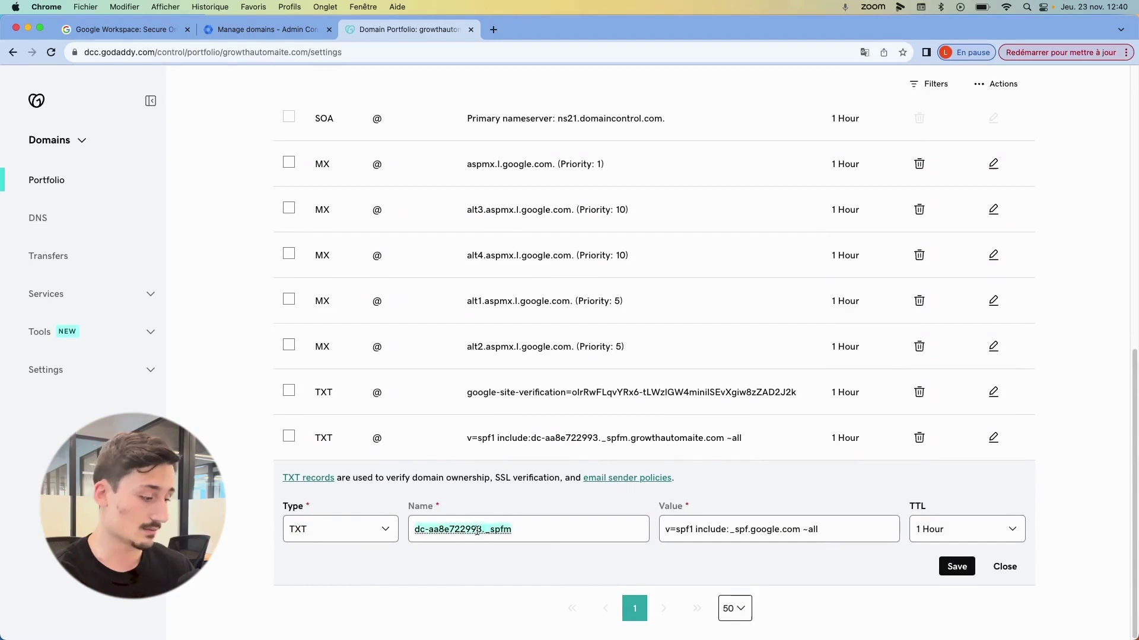
{"action": "type", "text": "@"}
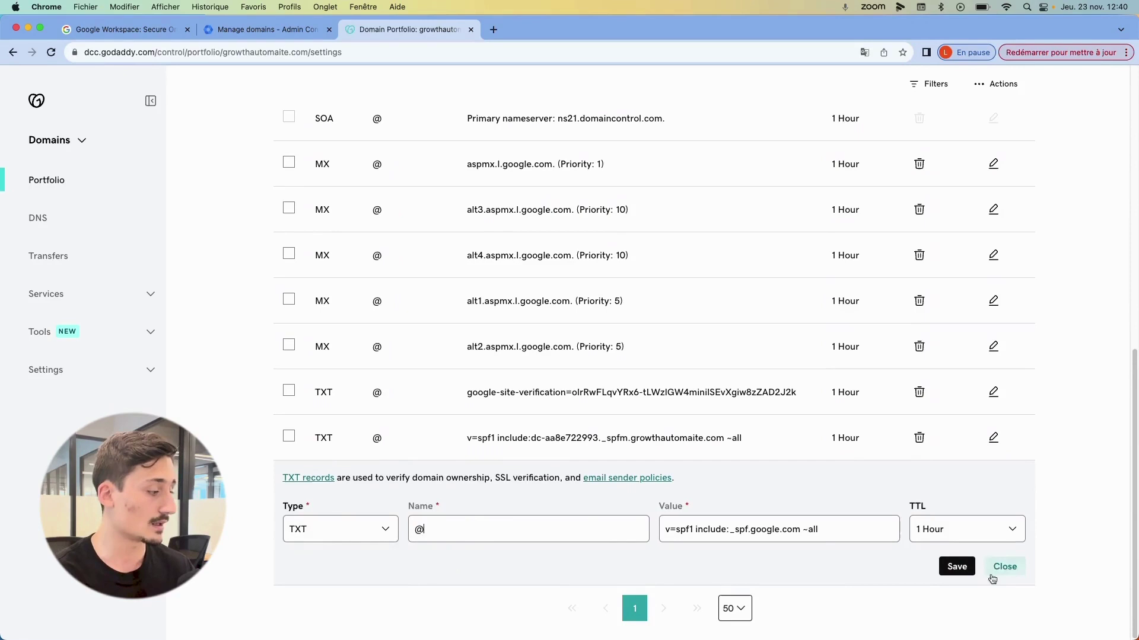
{"action": "left_click", "coordinate": [963, 567]}
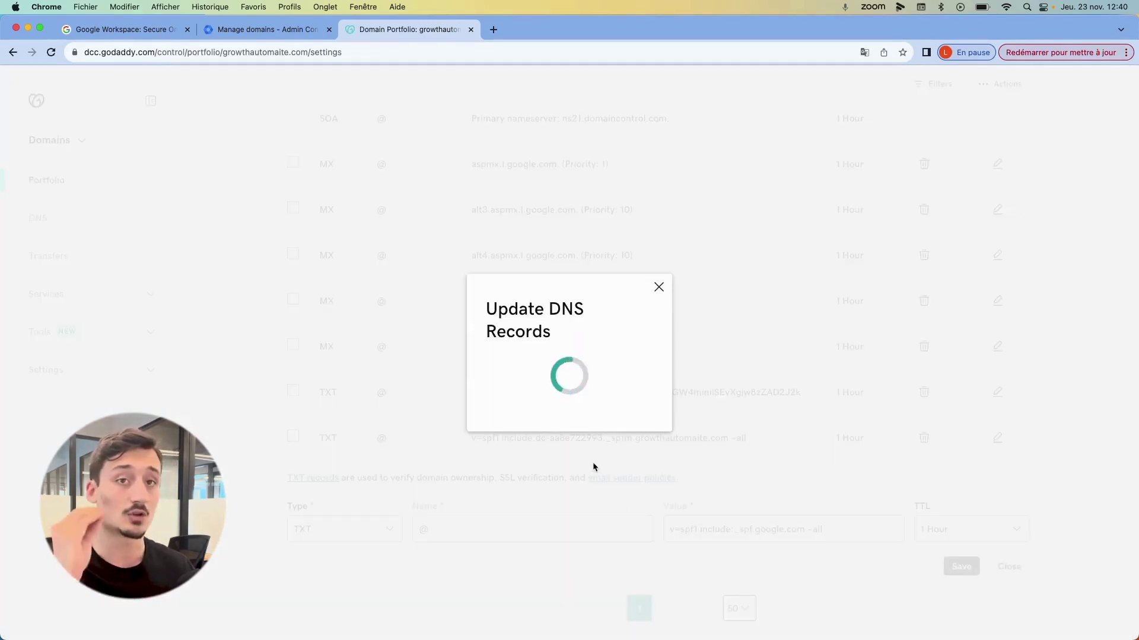
- Strip the value text after v=spf1 from the older SPF TXT record at @ and save
{"action": "left_click", "coordinate": [658, 287]}
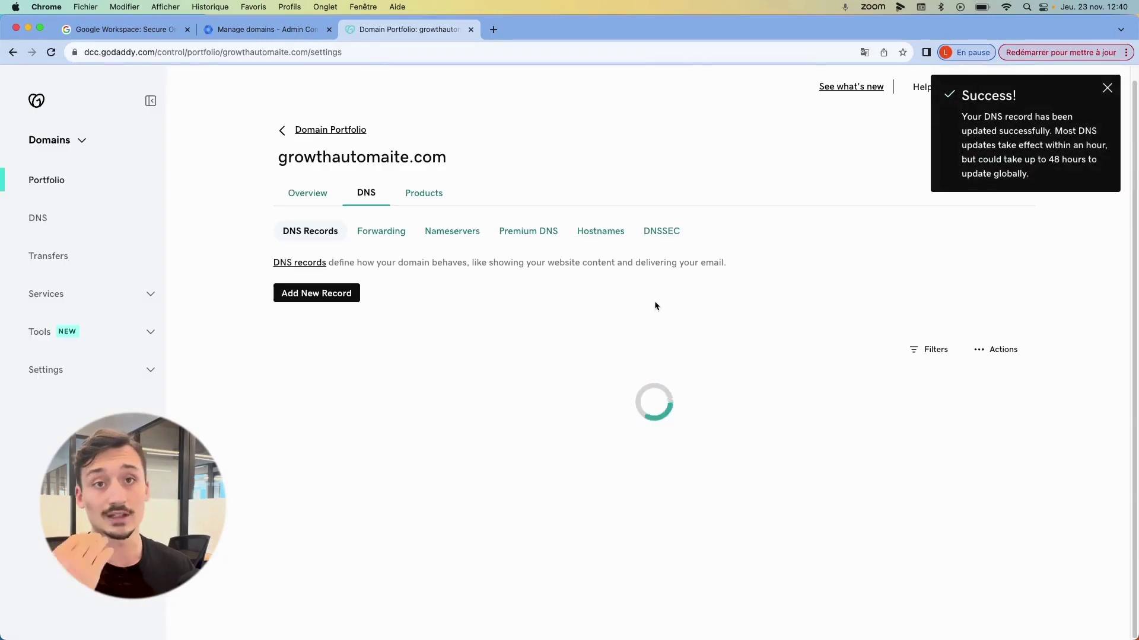
{"action": "scroll", "coordinate": [437, 381], "scroll_direction": "down", "scroll_amount": 8}
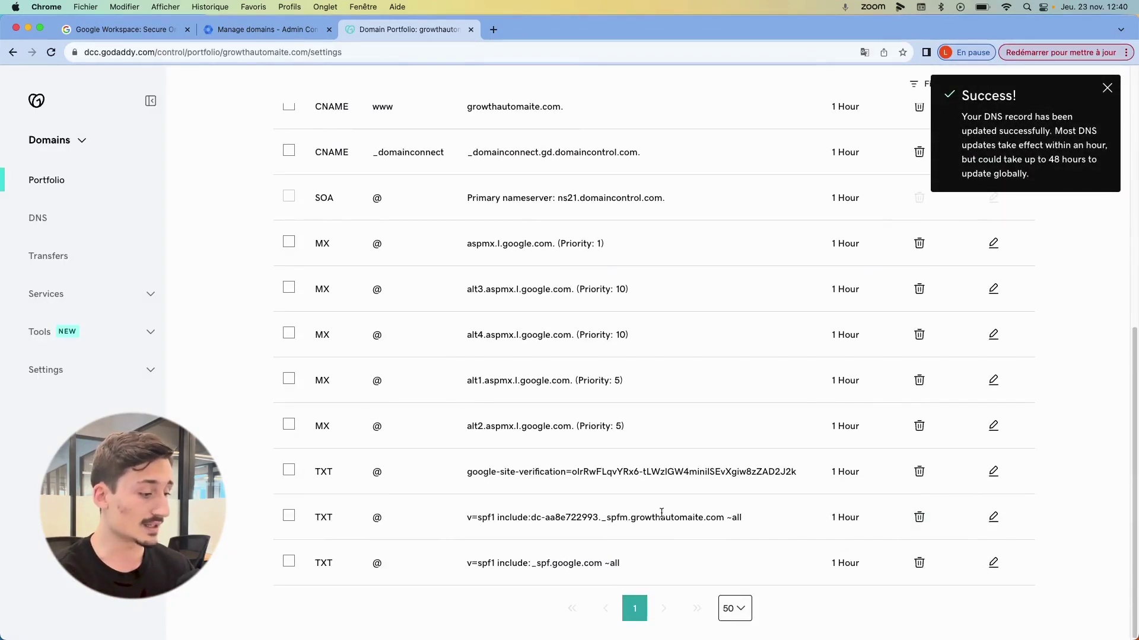
{"action": "left_click", "coordinate": [993, 517]}
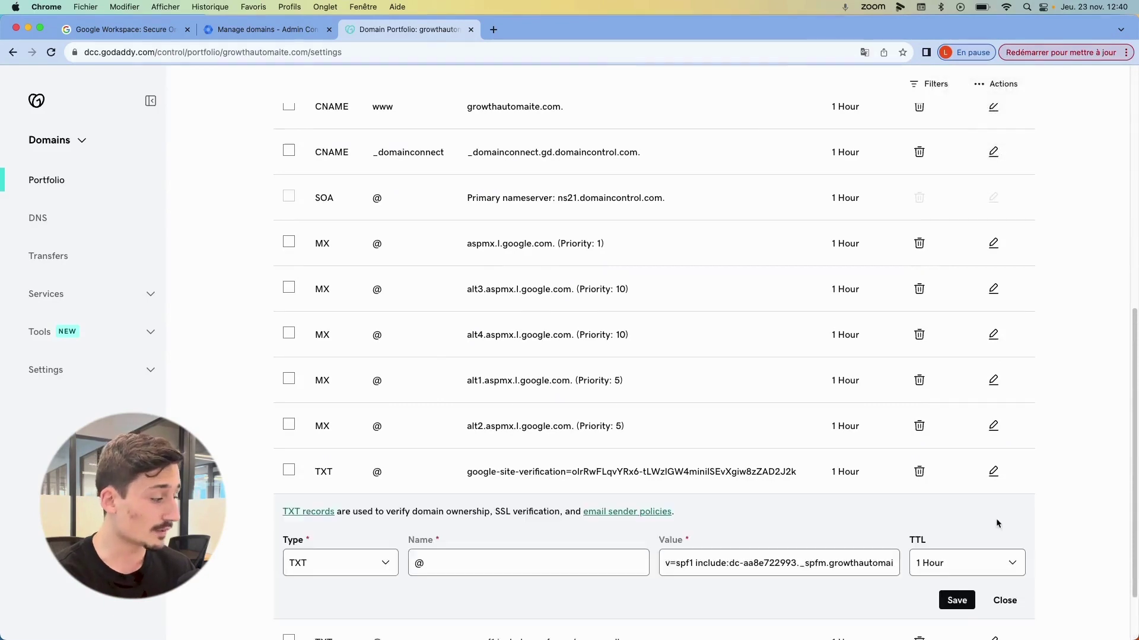
{"action": "scroll", "coordinate": [996, 523], "scroll_direction": "down", "scroll_amount": 3}
{"action": "left_click_drag", "start_coordinate": [693, 484], "coordinate": [896, 485]}
{"action": "key", "text": "BackSpace"}
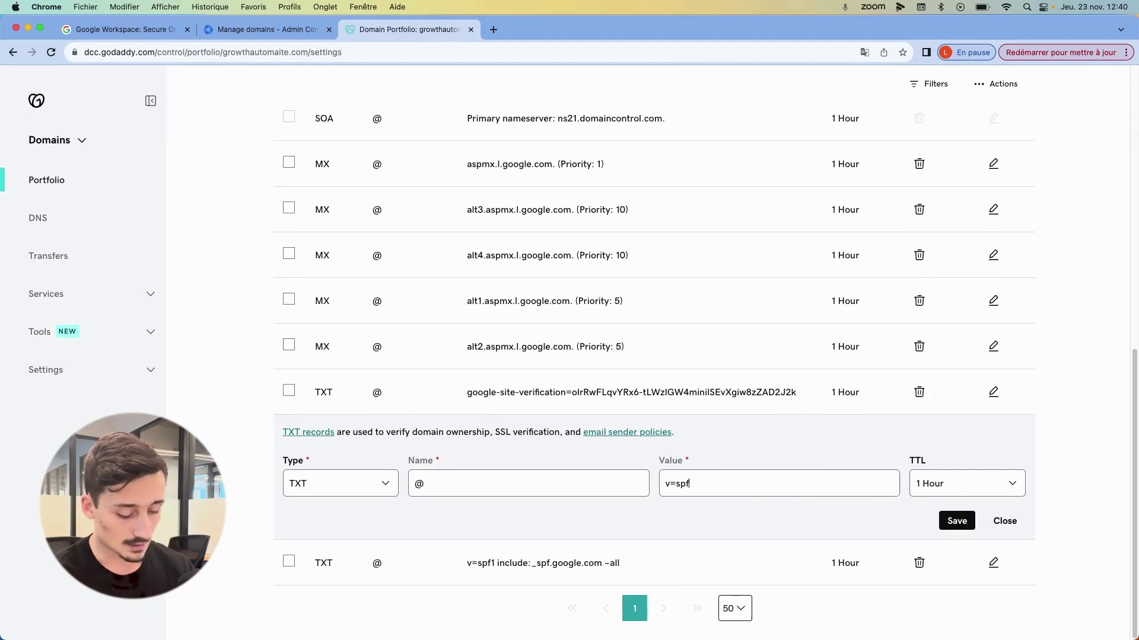
{"action": "left_click", "coordinate": [963, 517]}
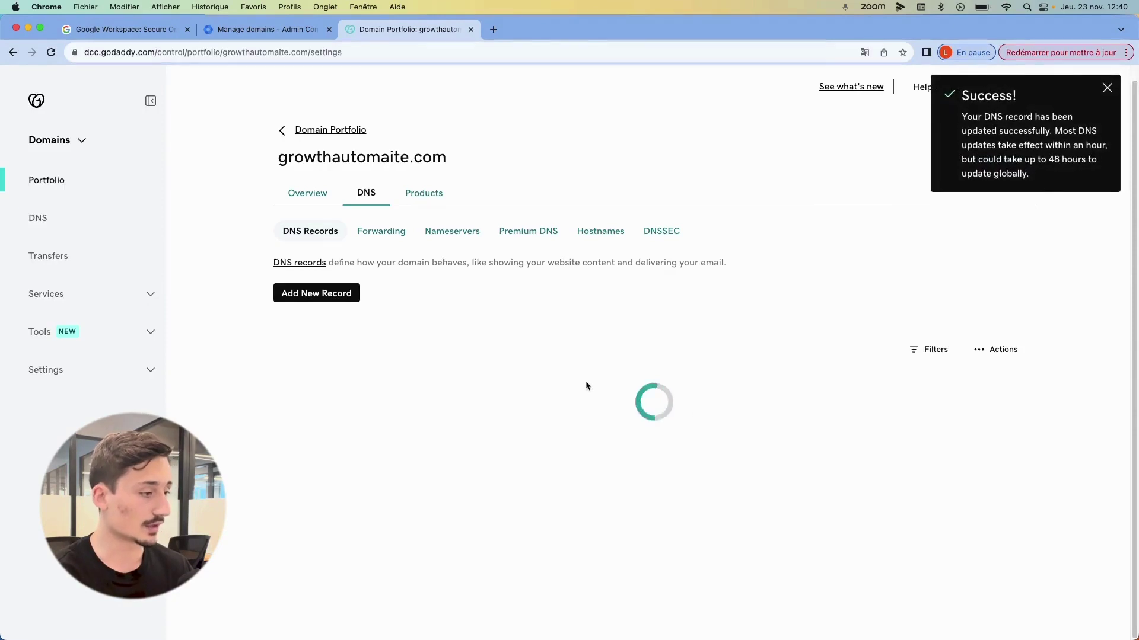
- Delete the bare v=spf1 TXT record, leaving only the Google SPF record
{"action": "scroll", "coordinate": [639, 386], "scroll_direction": "down", "scroll_amount": 5}
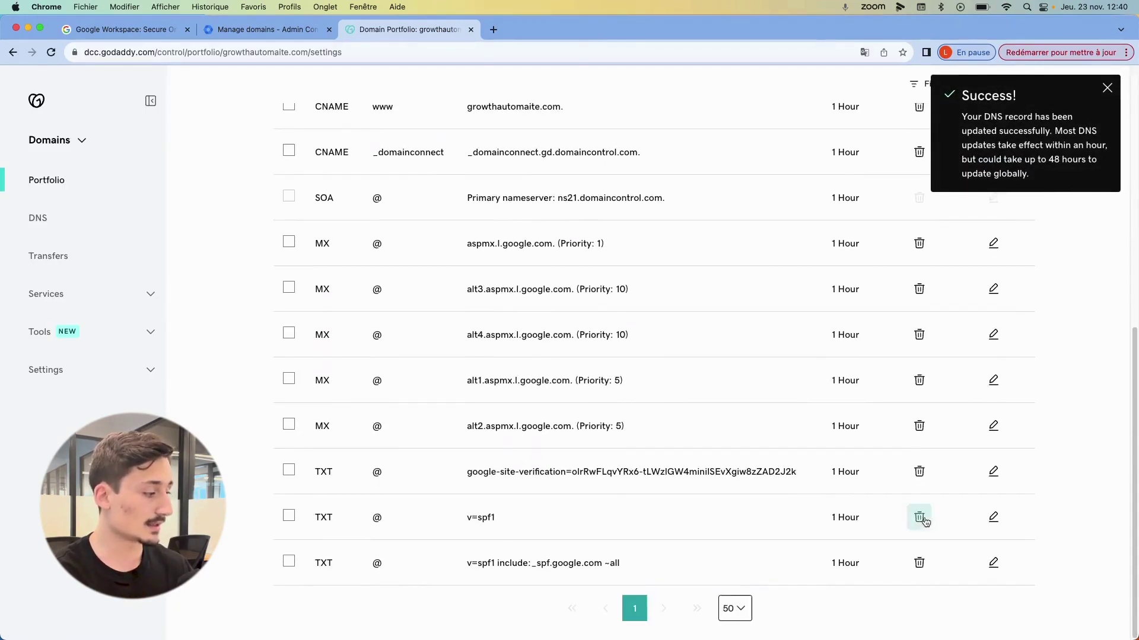
{"action": "left_click", "coordinate": [918, 517]}
{"action": "left_click", "coordinate": [277, 382]}
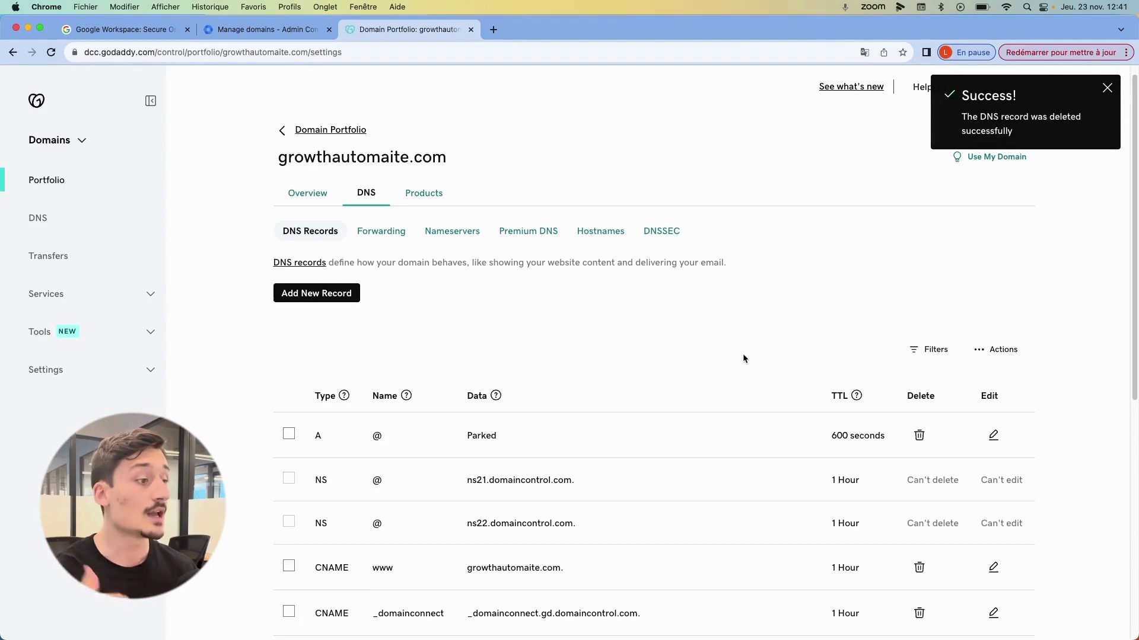
- In Google Admin console, search 'dkim' and open the DKIM authentication settings
{"action": "left_click", "coordinate": [294, 29]}
{"action": "scroll", "coordinate": [554, 247], "scroll_direction": "up", "scroll_amount": 5}
{"action": "left_click", "coordinate": [356, 83]}
{"action": "type", "text": "d"}
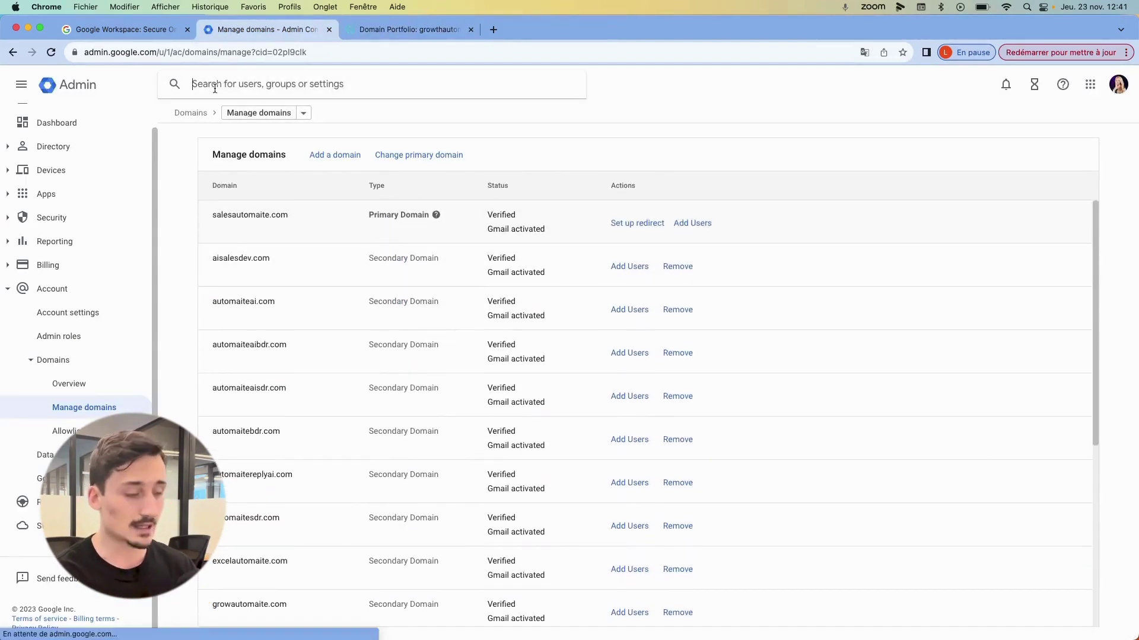
{"action": "type", "text": "kim"}
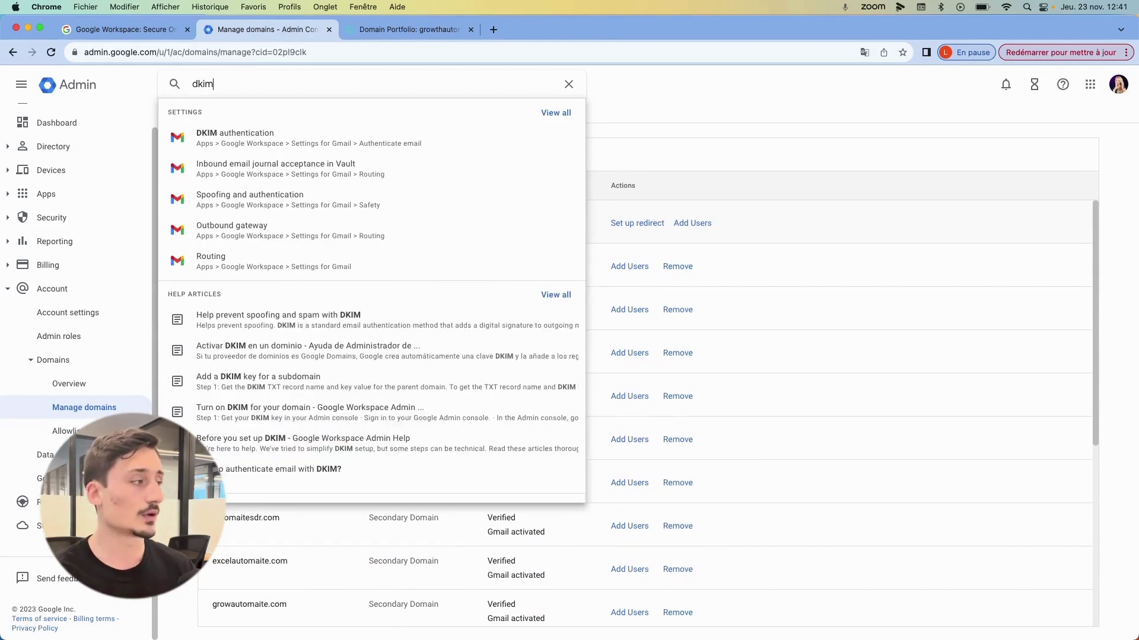
{"action": "left_click", "coordinate": [241, 133]}
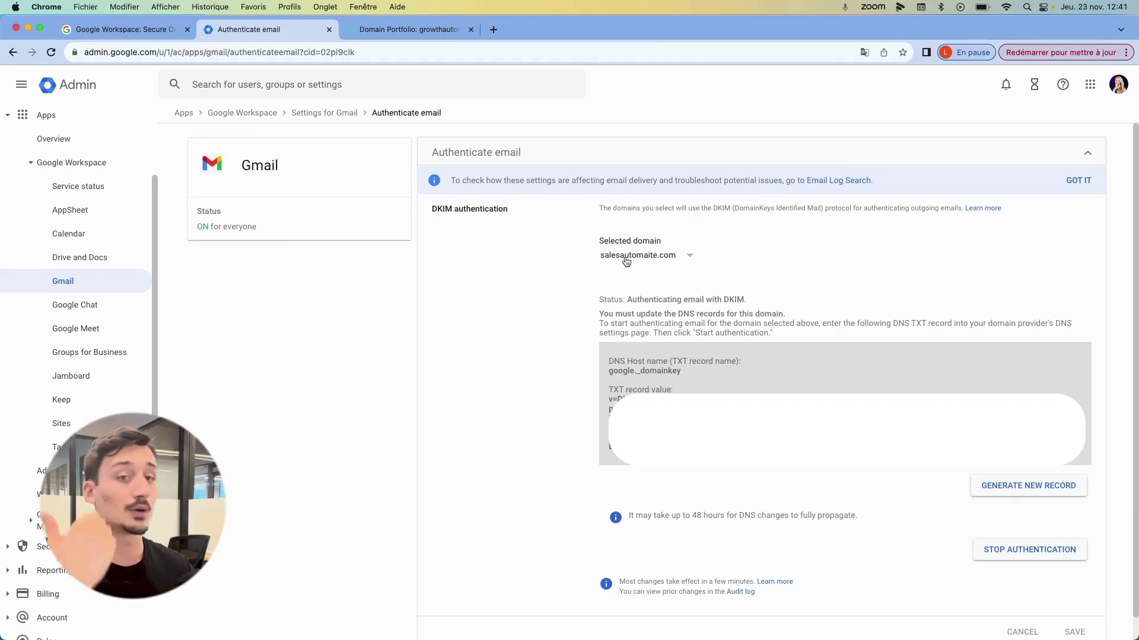
- Select growthautomaite.com and generate a 2048-bit DKIM record with the google prefix
{"action": "left_click", "coordinate": [627, 261]}
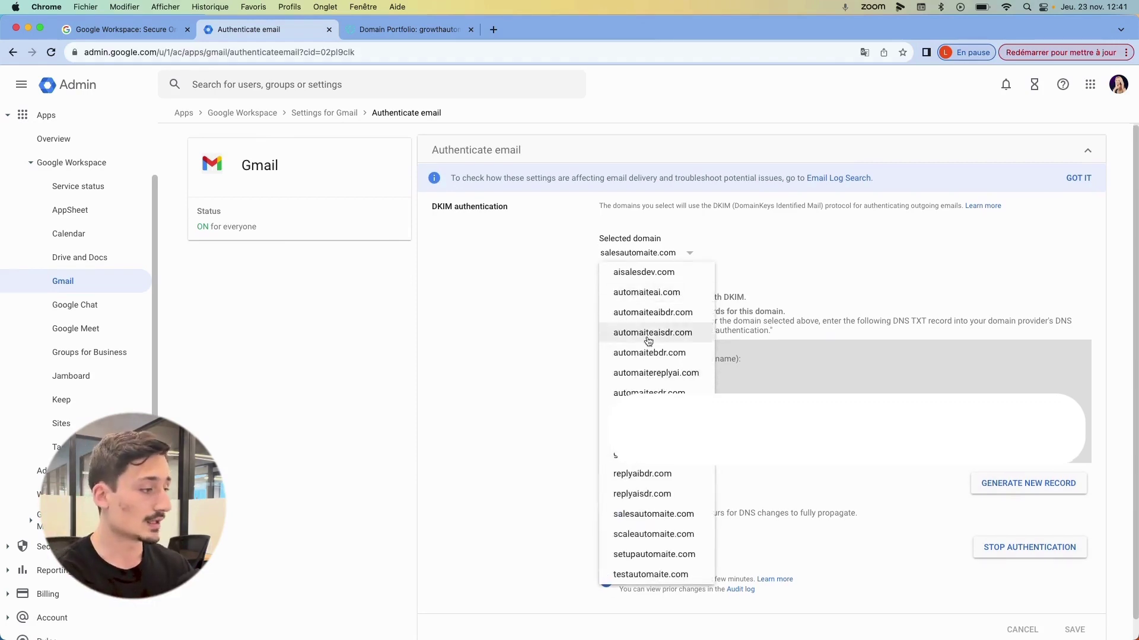
{"action": "scroll", "coordinate": [661, 366], "scroll_direction": "down", "scroll_amount": 1}
{"action": "left_click", "coordinate": [649, 445]}
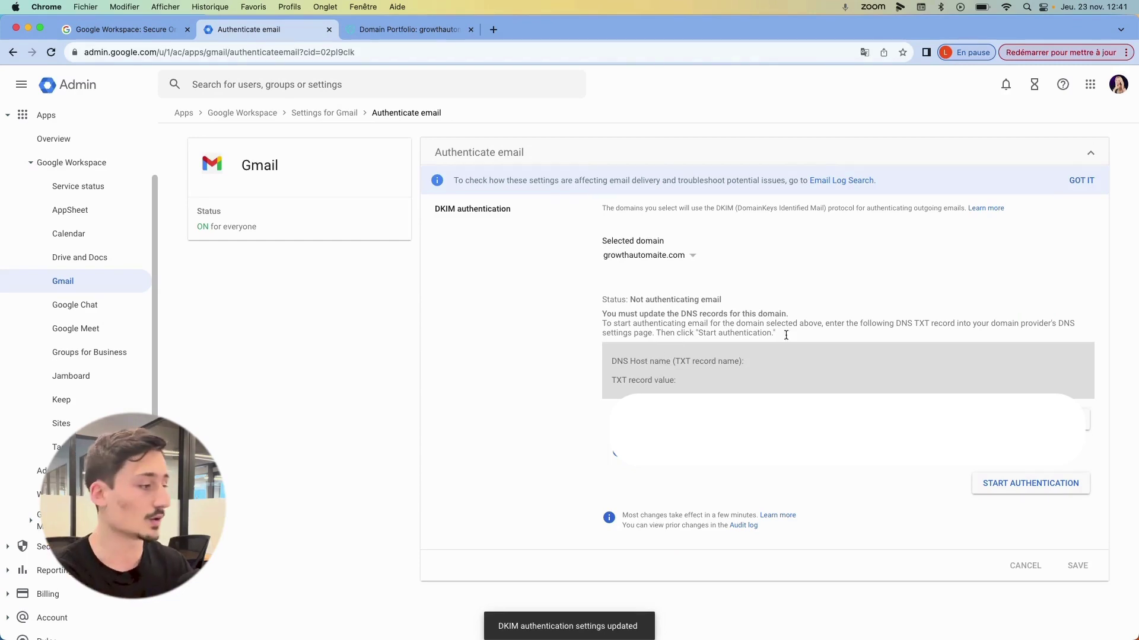
{"action": "left_click", "coordinate": [617, 454]}
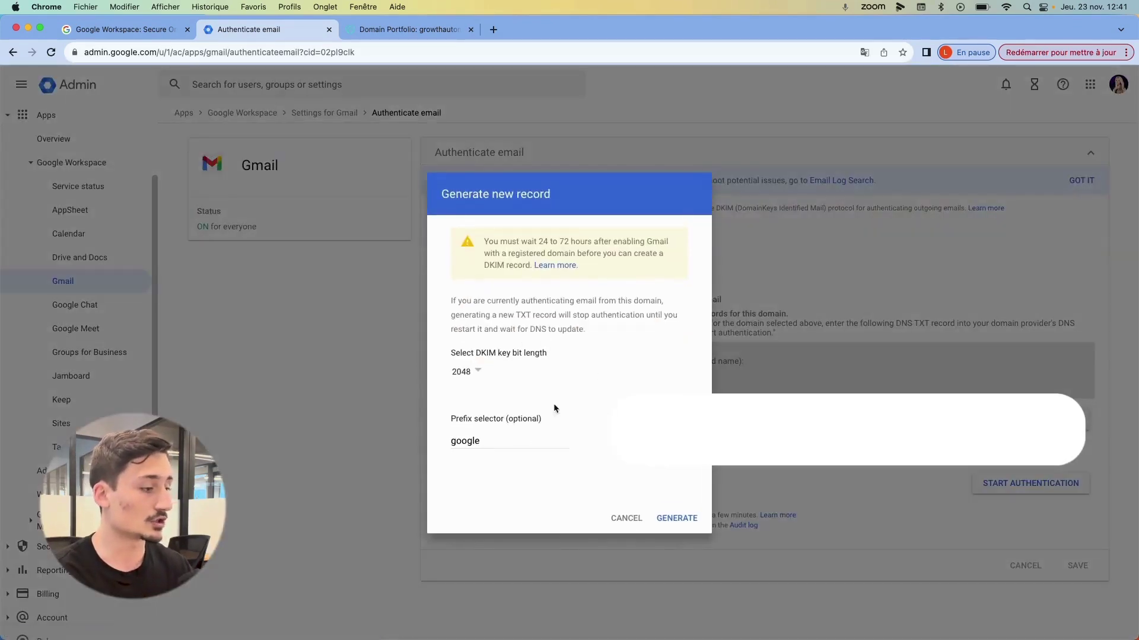
{"action": "left_click", "coordinate": [676, 518]}
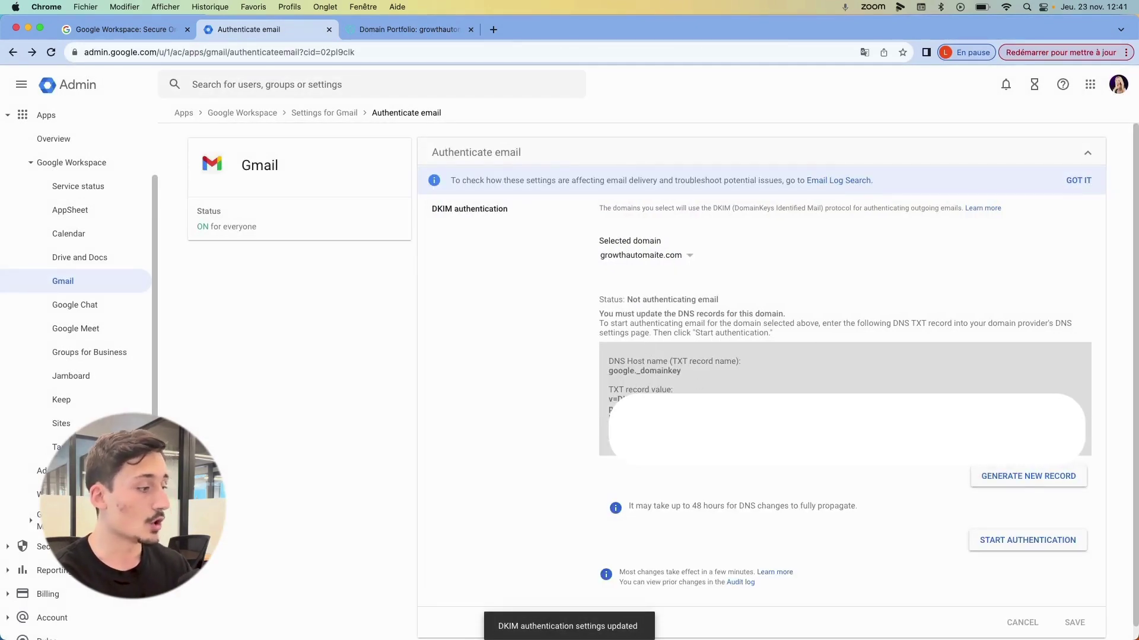
- Copy the DKIM key and paste it as the value of a new GoDaddy TXT record
{"action": "left_click_drag", "start_coordinate": [609, 398], "coordinate": [1079, 415]}
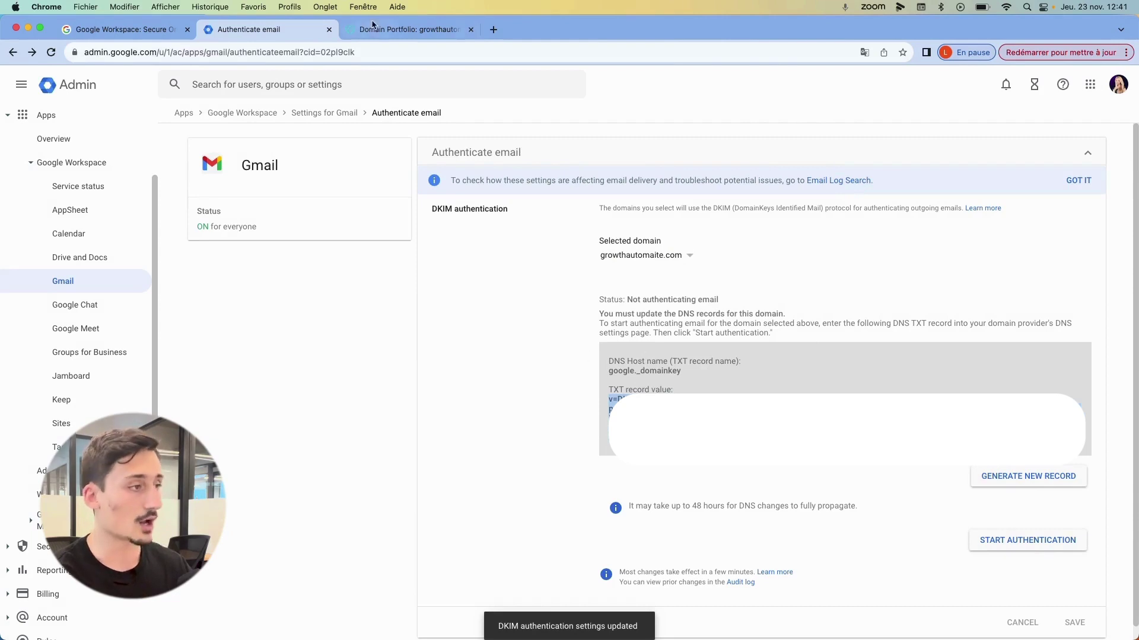
{"action": "left_click", "coordinate": [402, 30]}
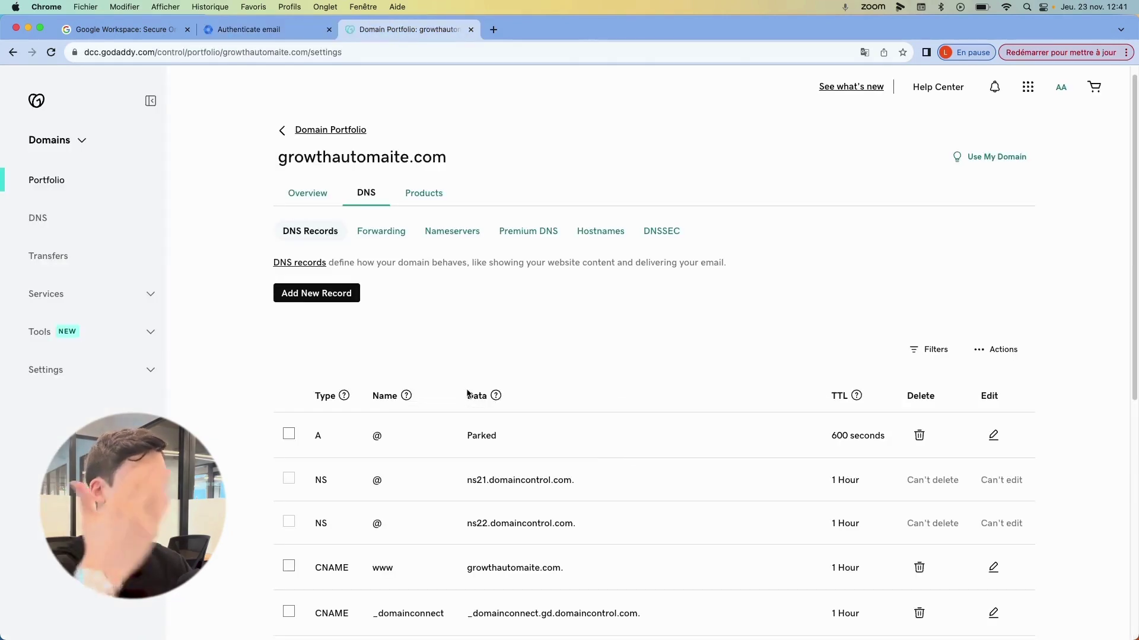
{"action": "left_click", "coordinate": [325, 307]}
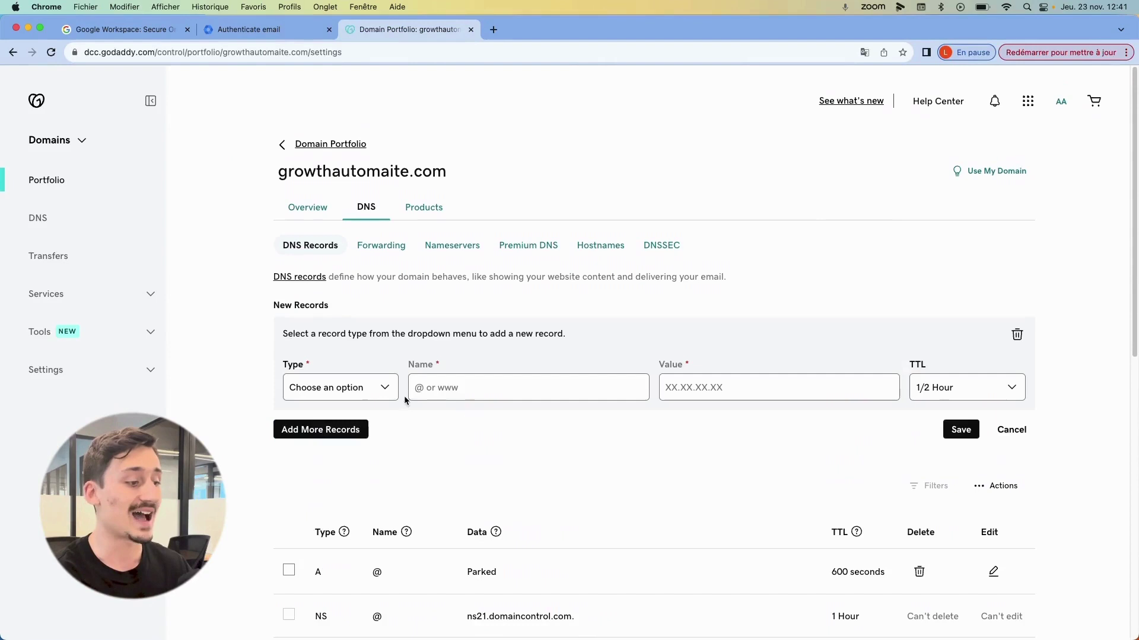
{"action": "left_click", "coordinate": [368, 390]}
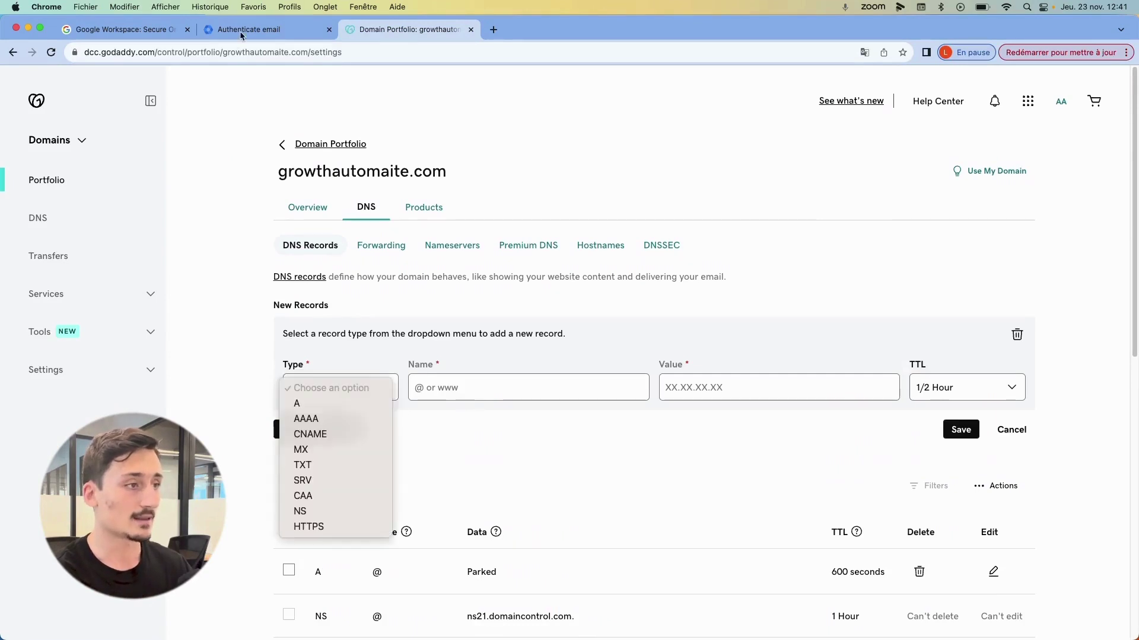
{"action": "left_click", "coordinate": [387, 27]}
{"action": "left_click", "coordinate": [261, 29]}
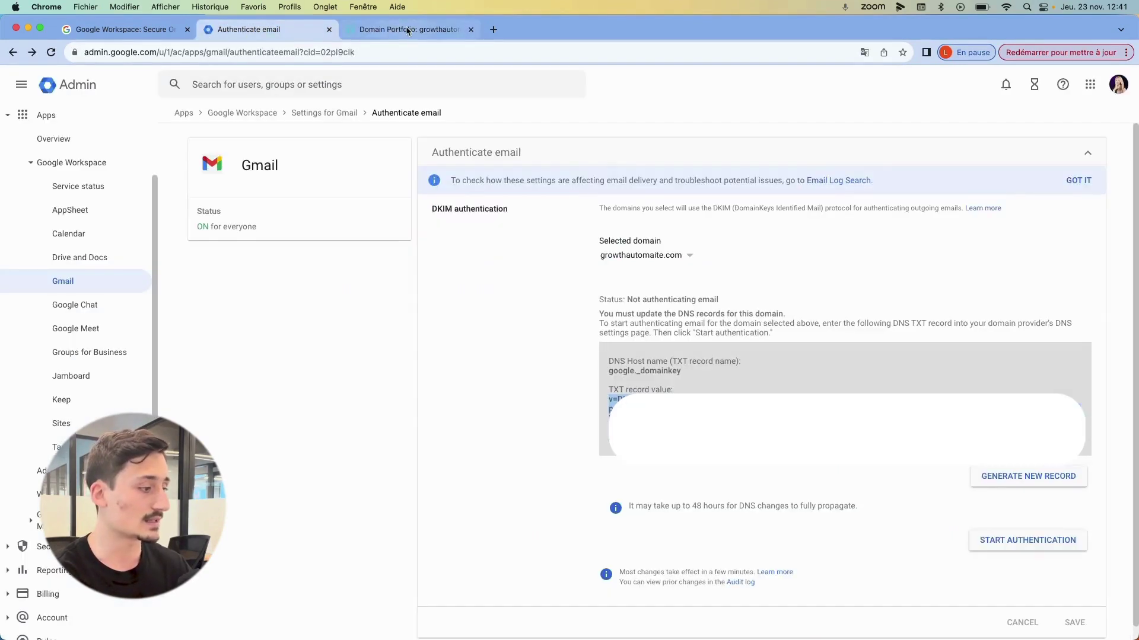
{"action": "left_click", "coordinate": [406, 30]}
{"action": "left_click", "coordinate": [325, 387]}
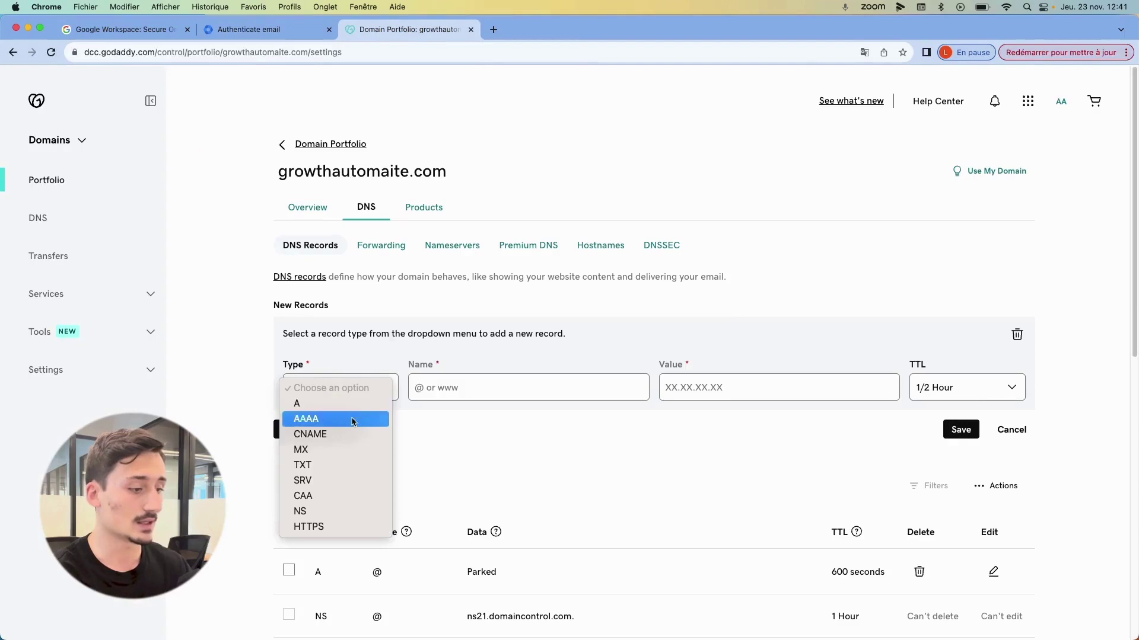
{"action": "left_click", "coordinate": [328, 467]}
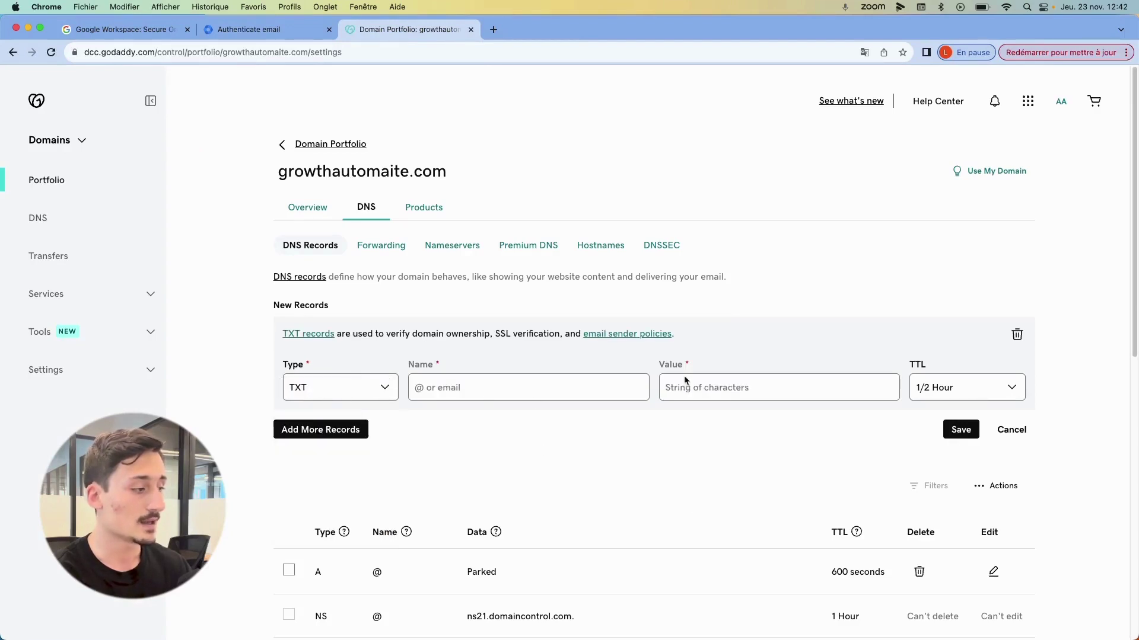
{"action": "left_click", "coordinate": [703, 385]}
{"action": "key", "text": "super+v"}
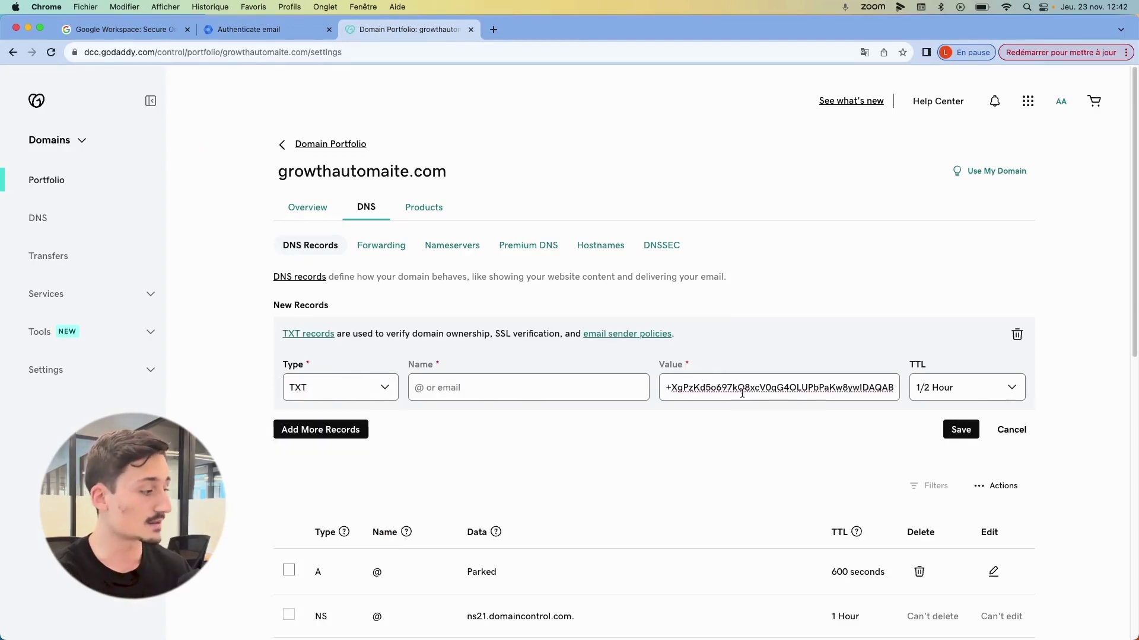
- Name the TXT record google._domainkey and save it
{"action": "left_click", "coordinate": [255, 29]}
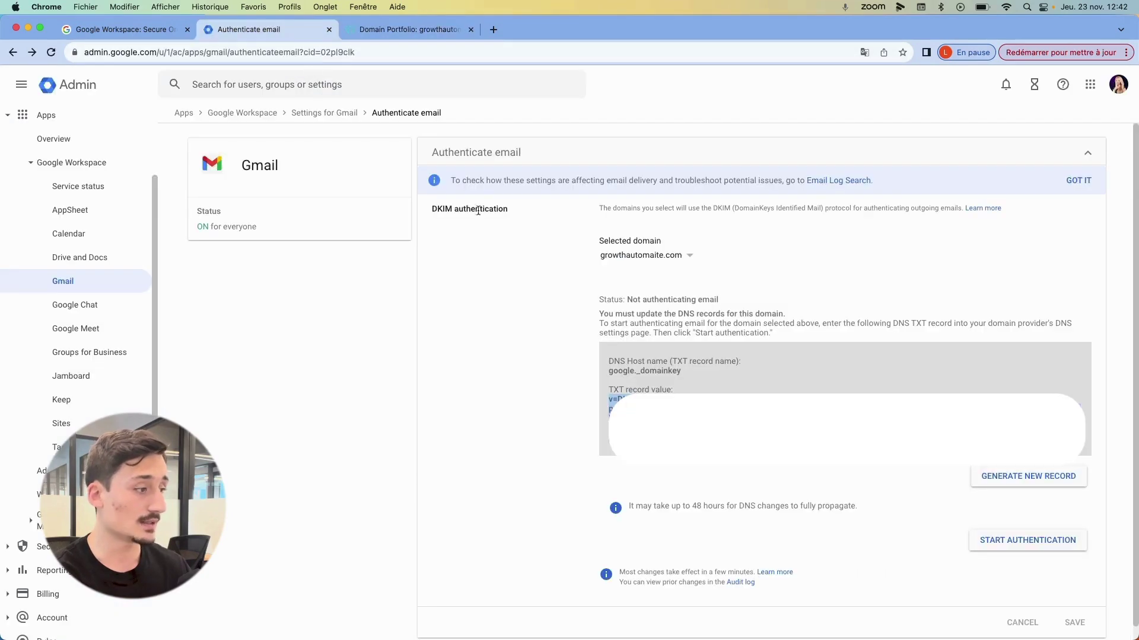
{"action": "triple_click", "coordinate": [639, 370]}
{"action": "key", "text": "super+c"}
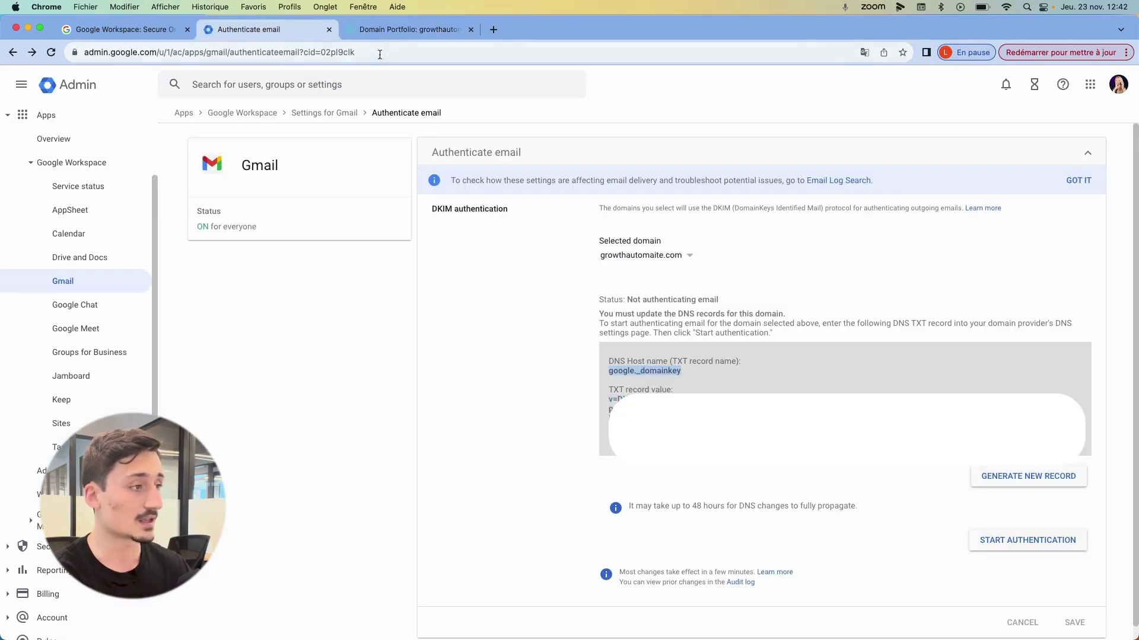
{"action": "left_click", "coordinate": [380, 29]}
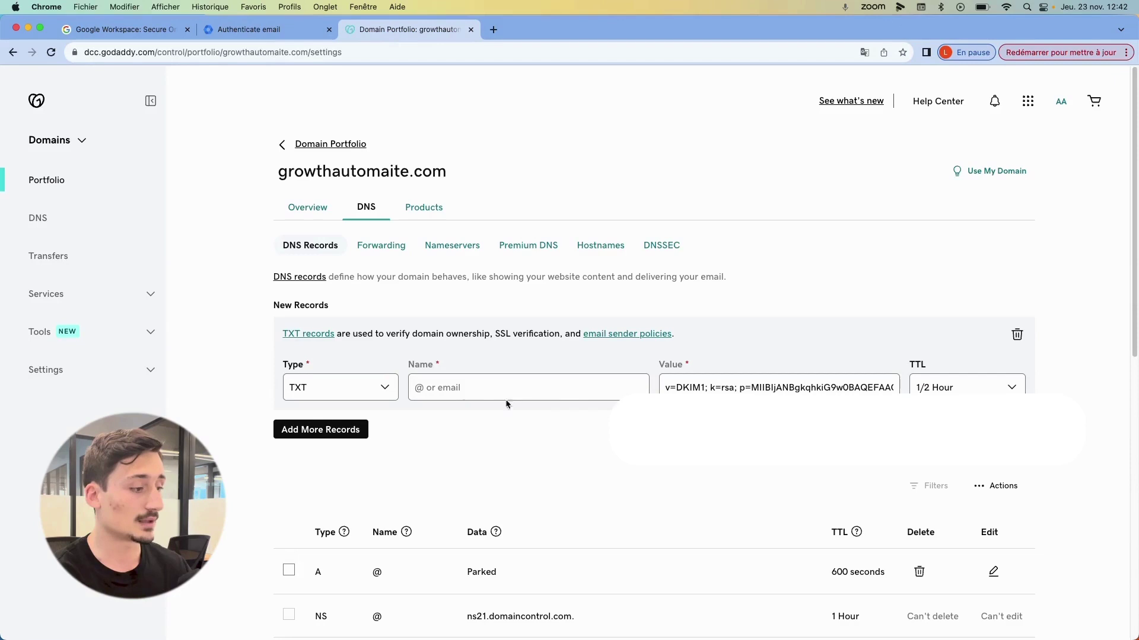
{"action": "left_click", "coordinate": [505, 397]}
{"action": "key", "text": "super+v"}
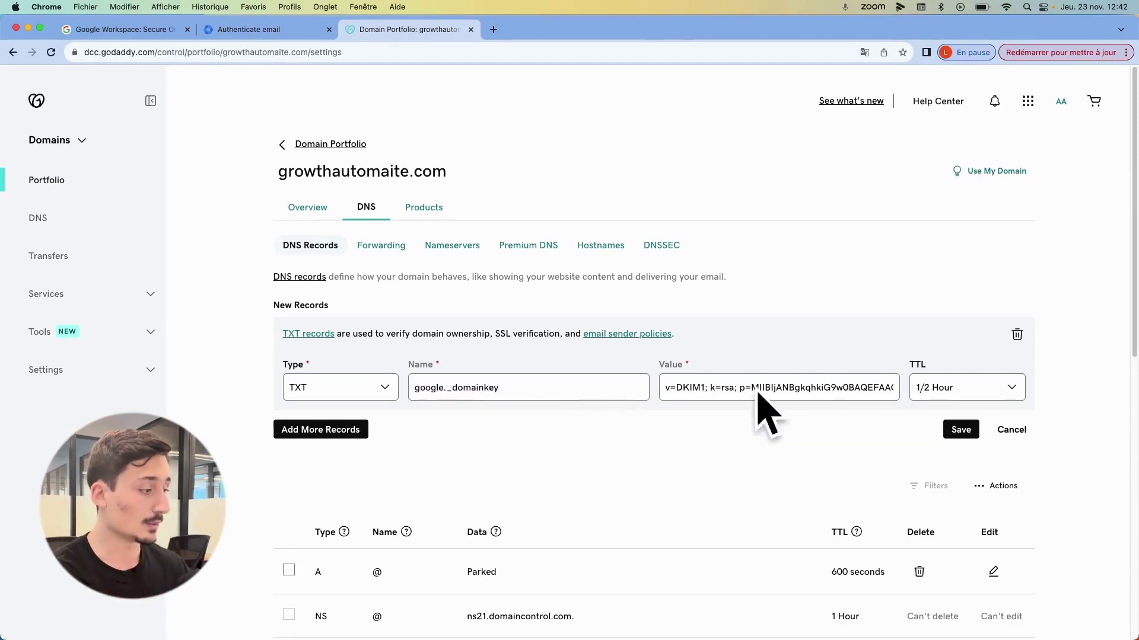
{"action": "left_click", "coordinate": [960, 430]}
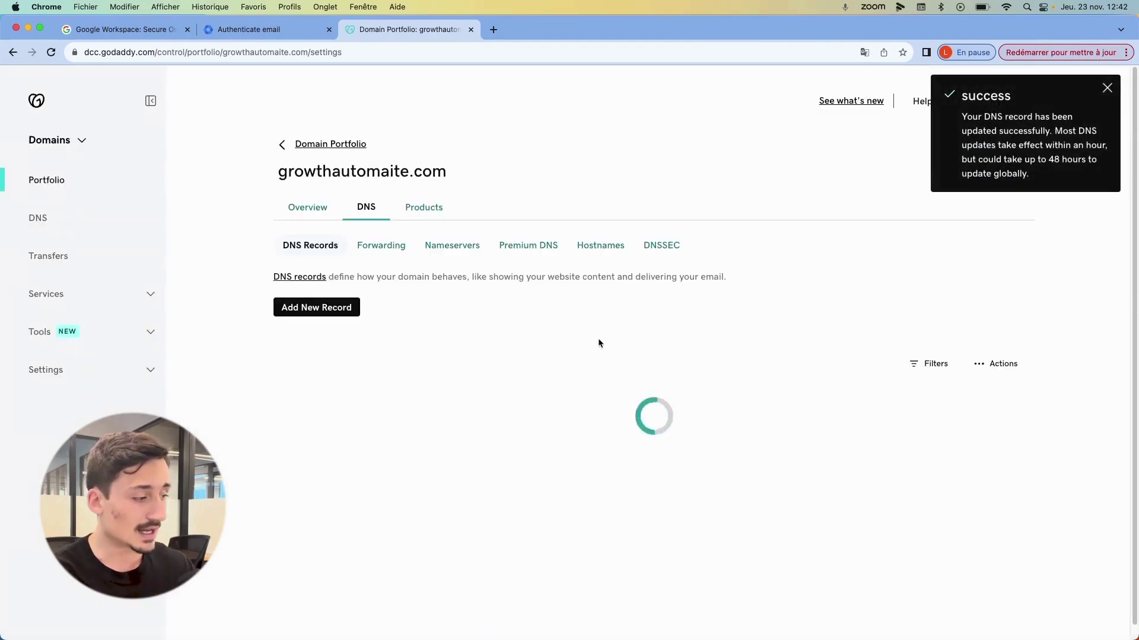
{"action": "left_click", "coordinate": [267, 29]}
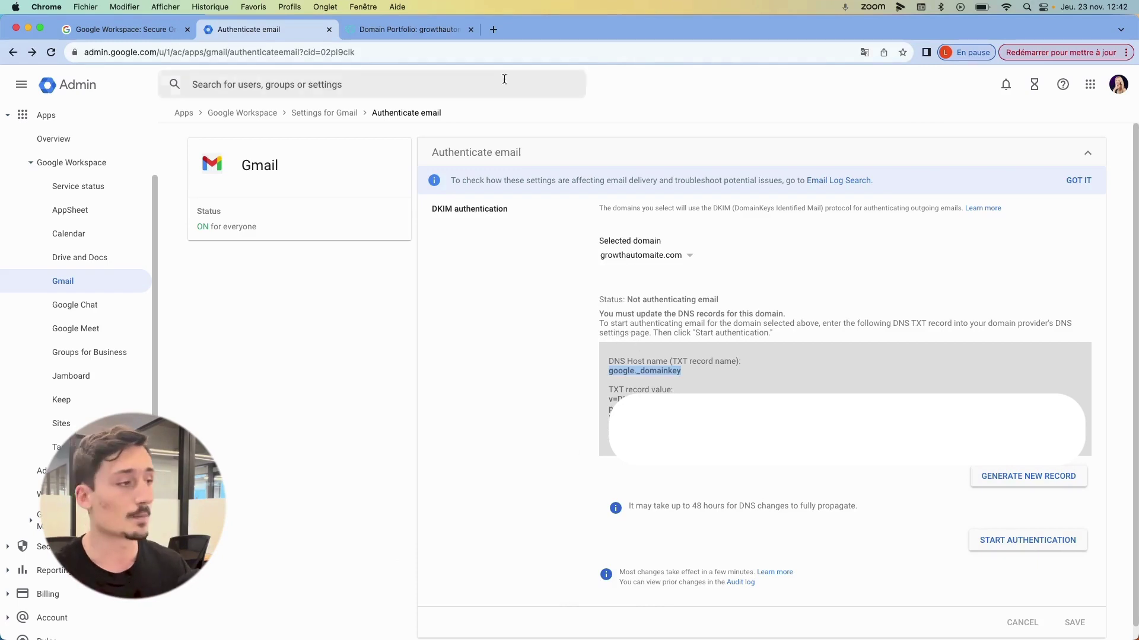
{"action": "left_click", "coordinate": [409, 29]}
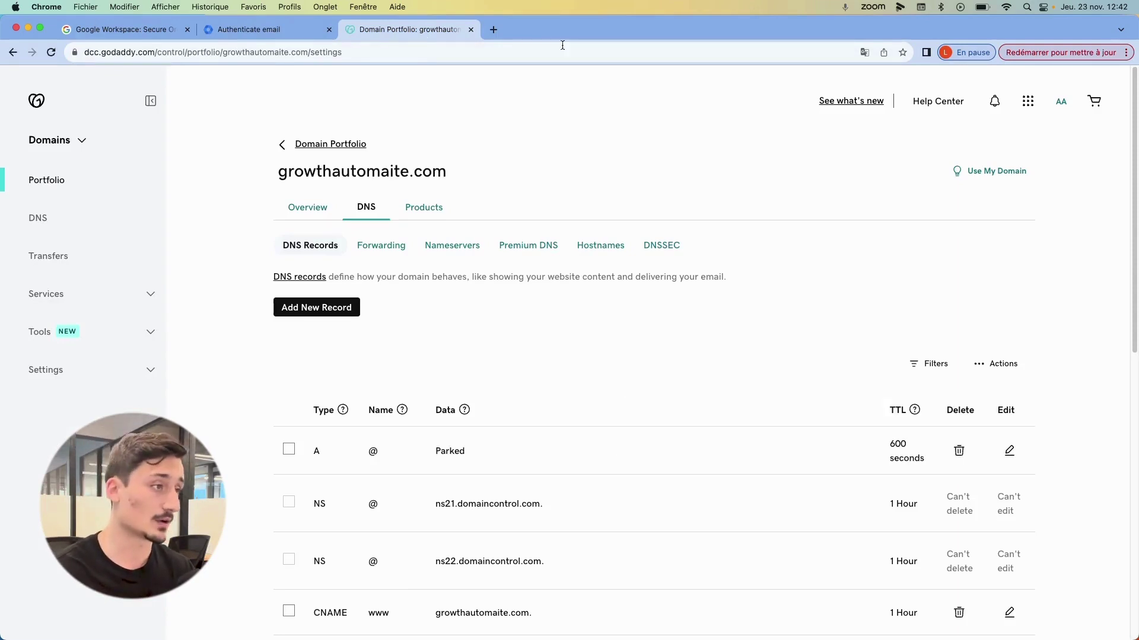
- Load easydmarc.com in a new tab and go to its DMARC Record Generator
{"action": "left_click", "coordinate": [492, 33]}
{"action": "type", "text": "easydmarc"}
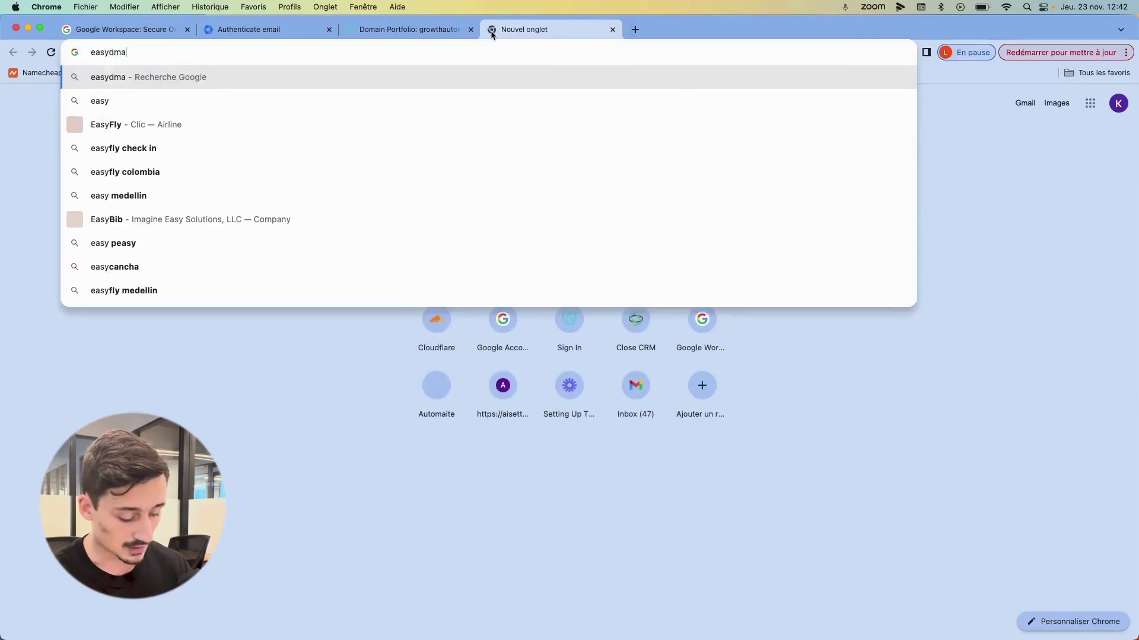
{"action": "type", "text": ".com"}
{"action": "key", "text": "Return"}
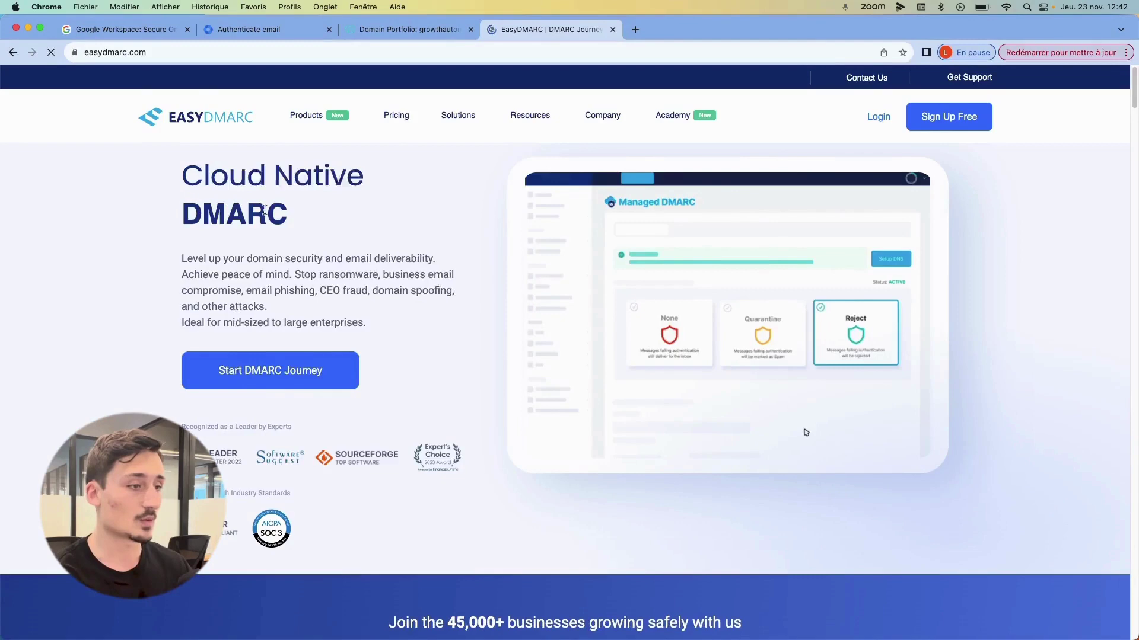
{"action": "mouse_move", "coordinate": [332, 117]}
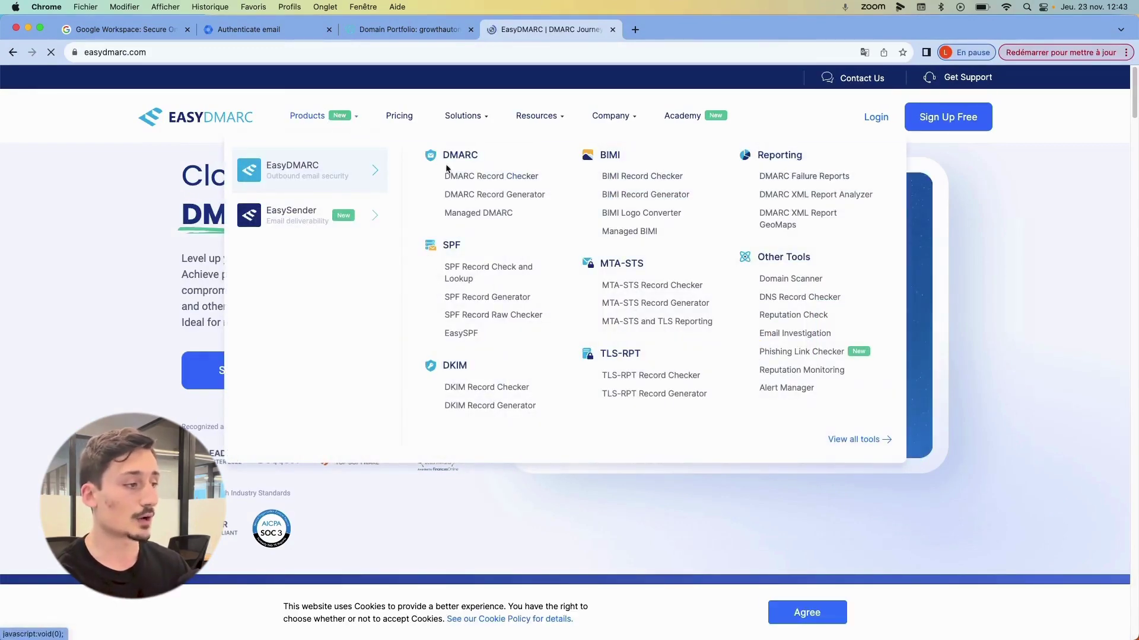
{"action": "left_click", "coordinate": [480, 196]}
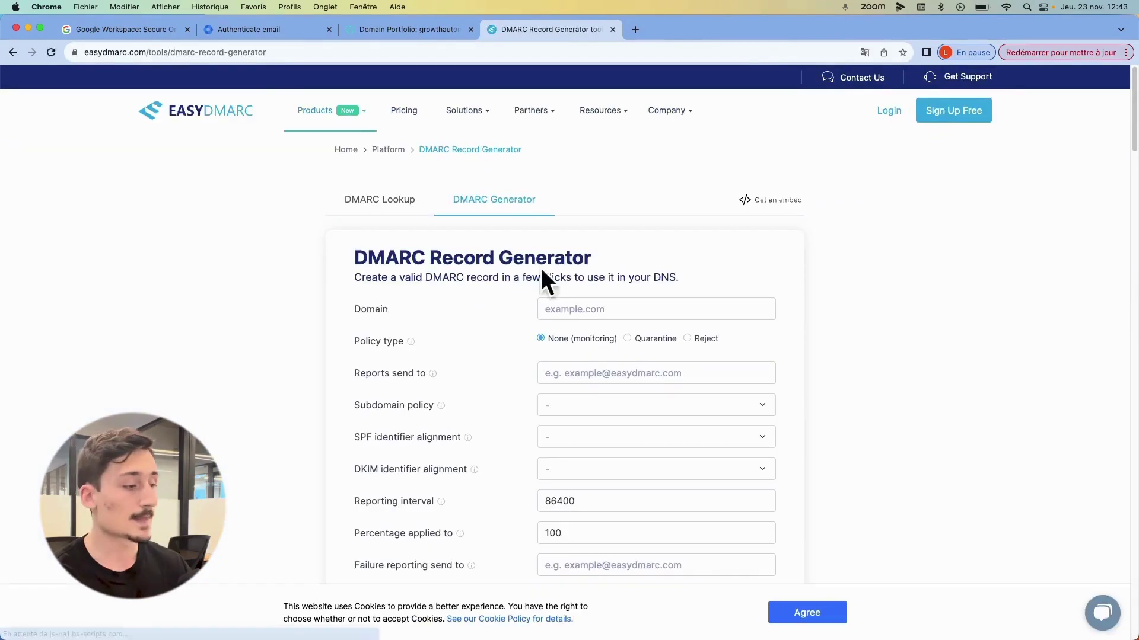
- Enter growthautomaite.com as the domain and a reports e-mail address for aggregate reports
{"action": "left_click", "coordinate": [545, 308]}
{"action": "type", "text": "growt"}
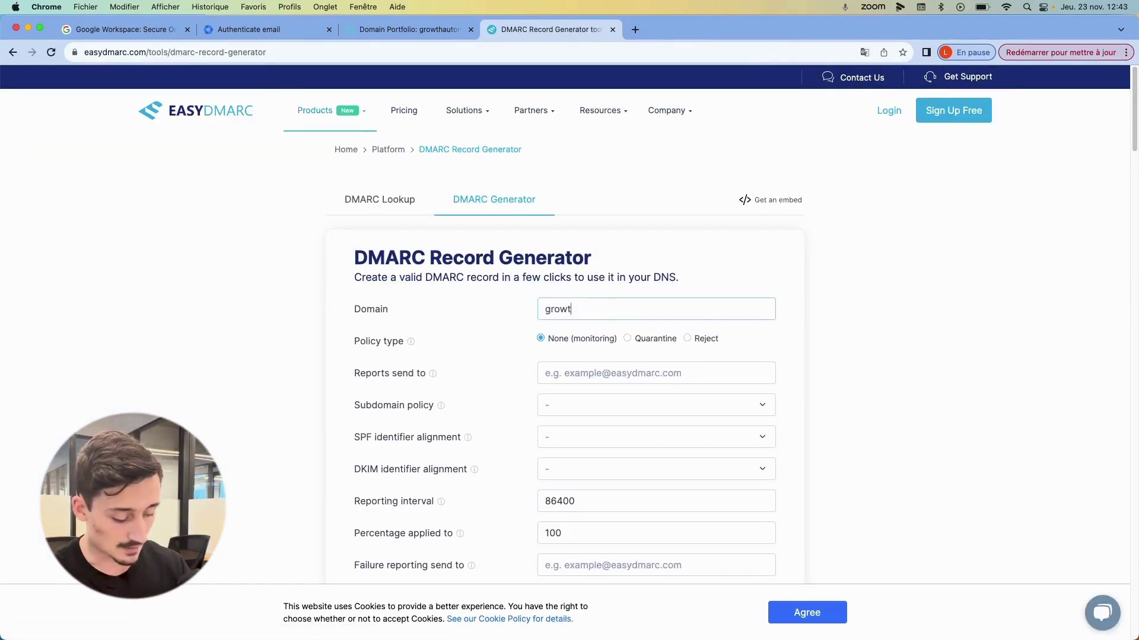
{"action": "type", "text": "hautomaite.com"}
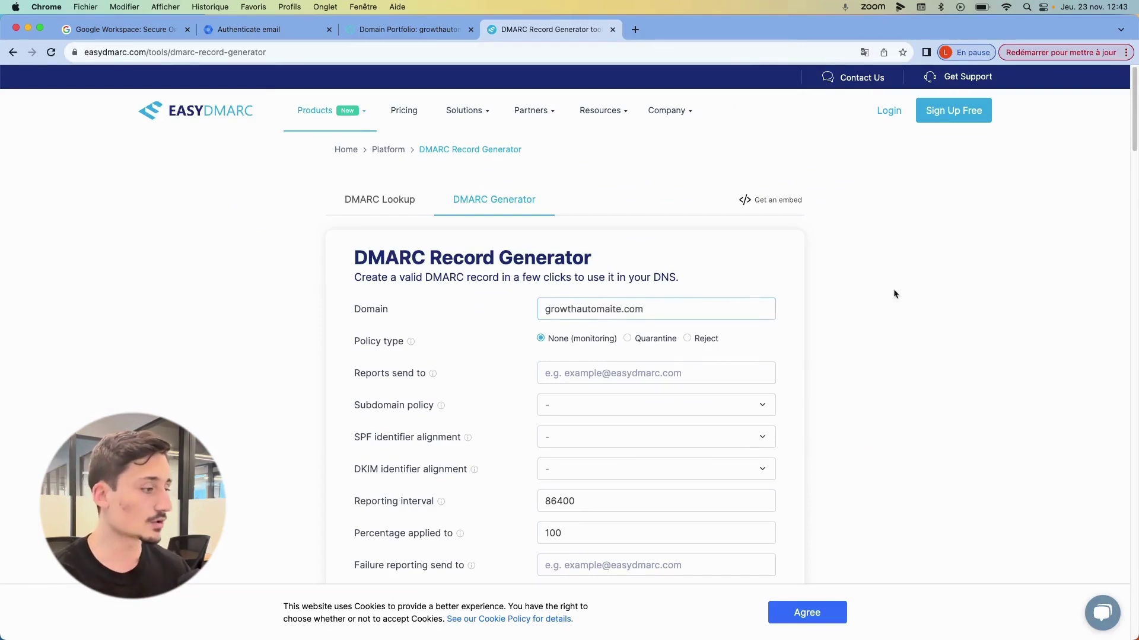
{"action": "left_click", "coordinate": [894, 292]}
{"action": "scroll", "coordinate": [587, 311], "scroll_direction": "down", "scroll_amount": 2}
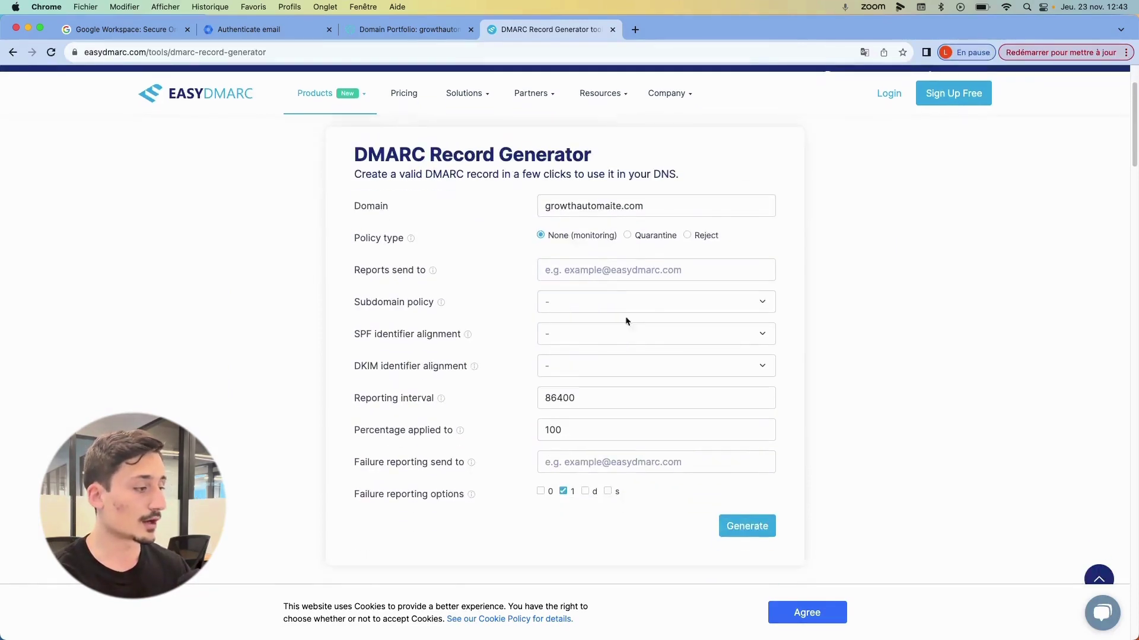
{"action": "left_click", "coordinate": [550, 266]}
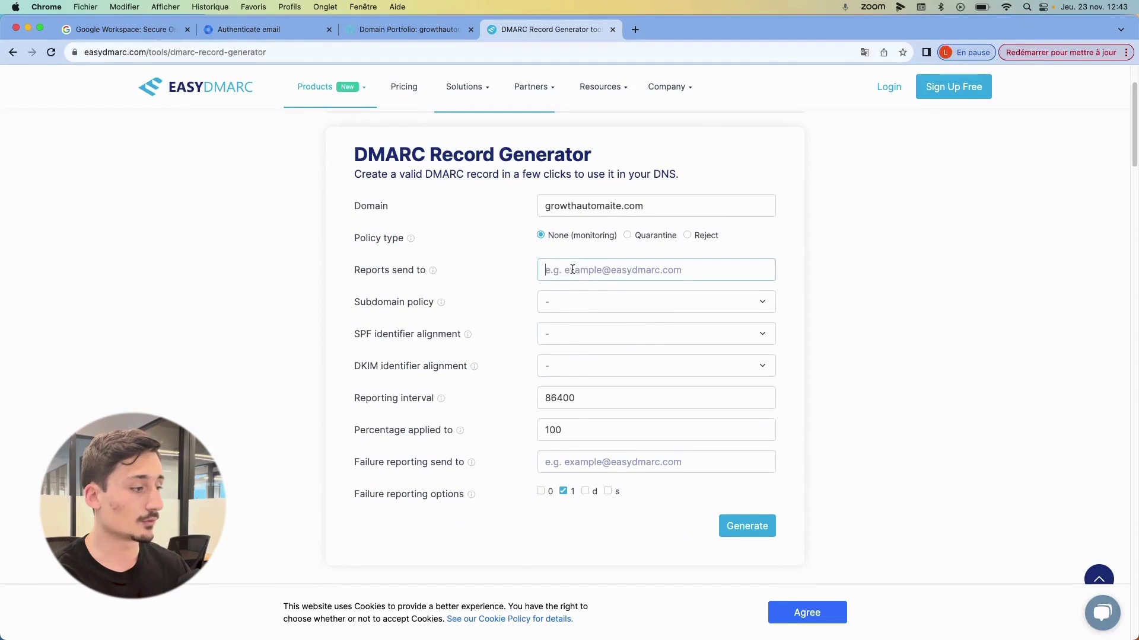
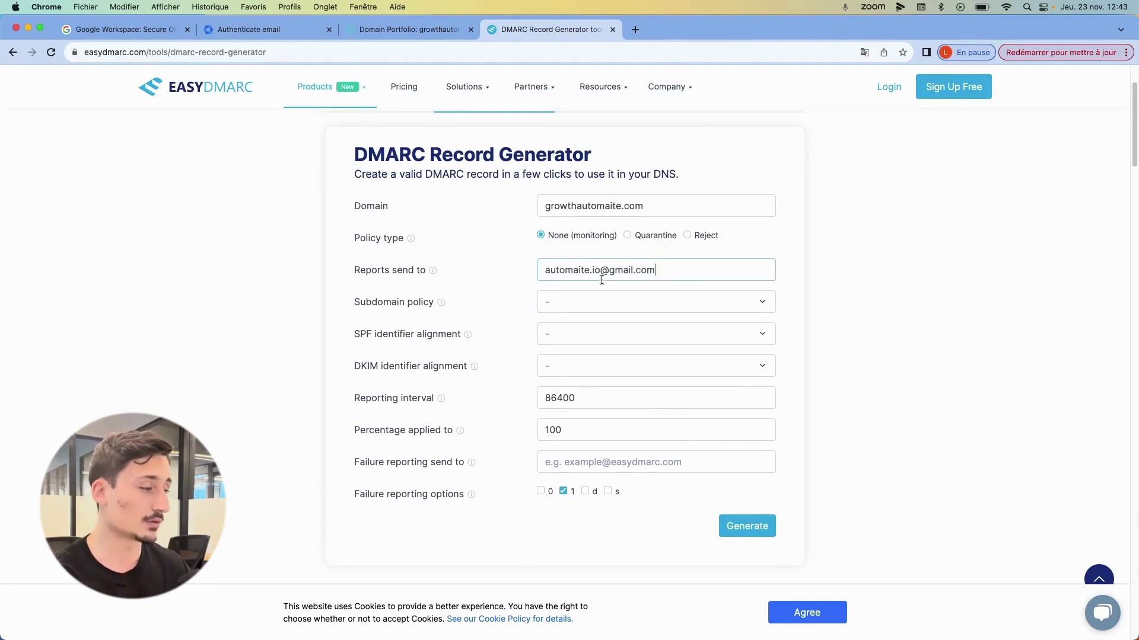
{"action": "double_click", "coordinate": [603, 272]}
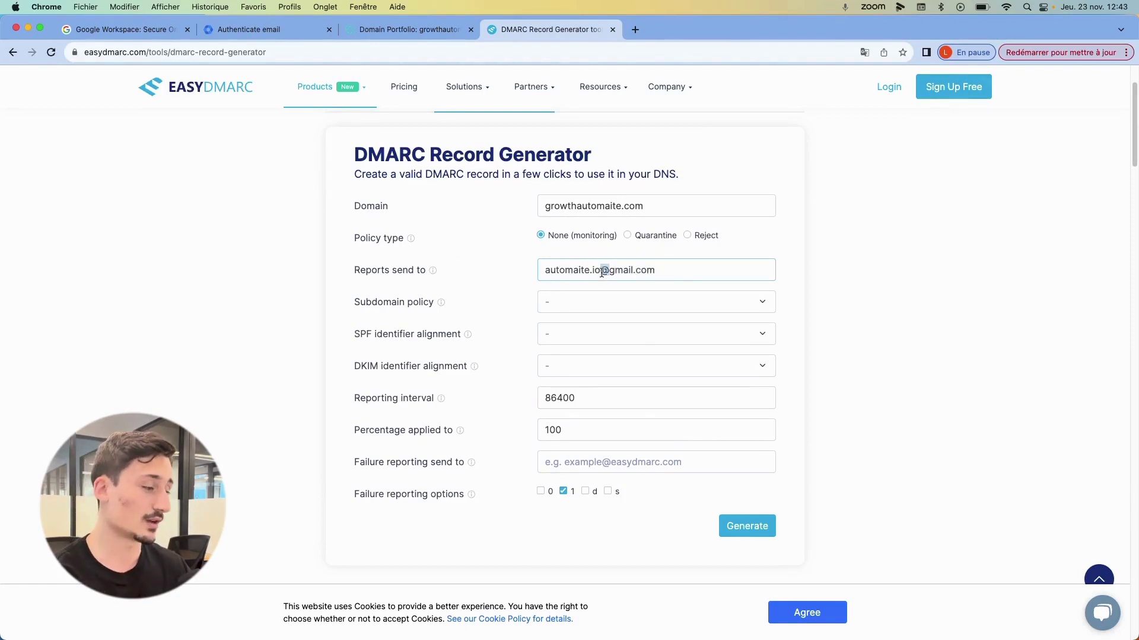
{"action": "triple_click", "coordinate": [602, 272]}
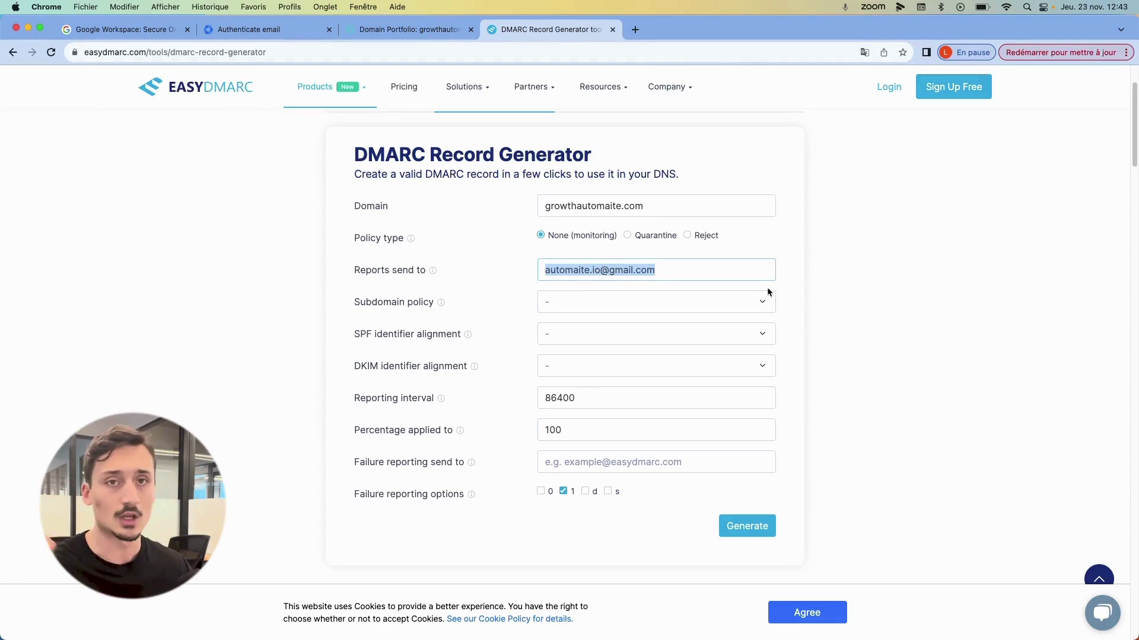
- Set subdomain policy to none, SPF and DKIM alignment to Relaxed, and generate the record
{"action": "left_click", "coordinate": [582, 303]}
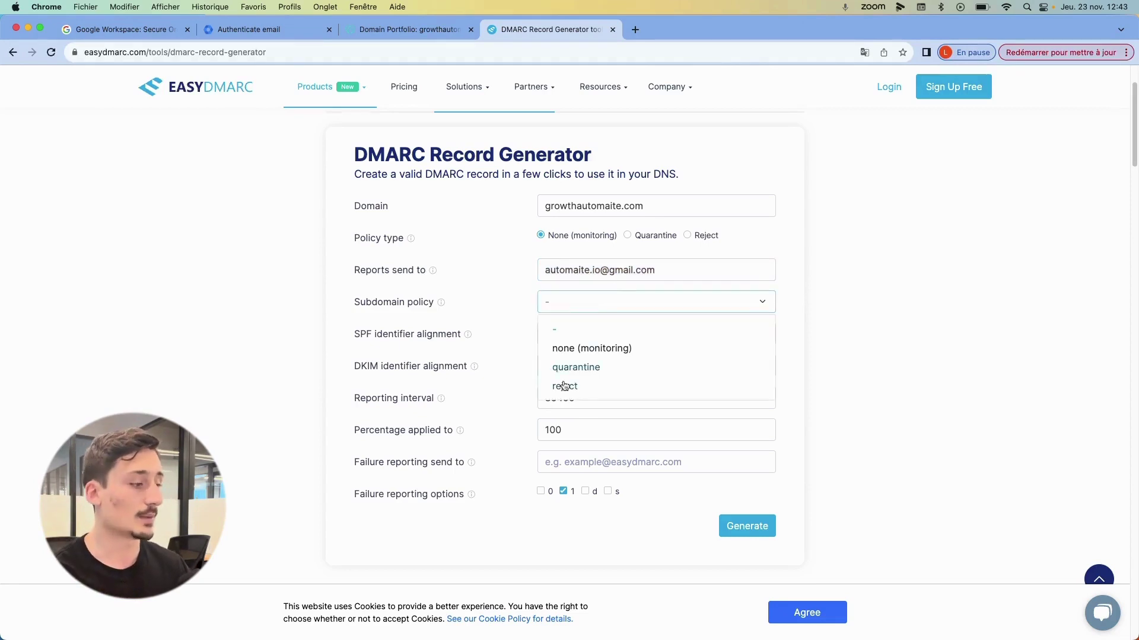
{"action": "scroll", "coordinate": [596, 344], "scroll_direction": "down", "scroll_amount": 3}
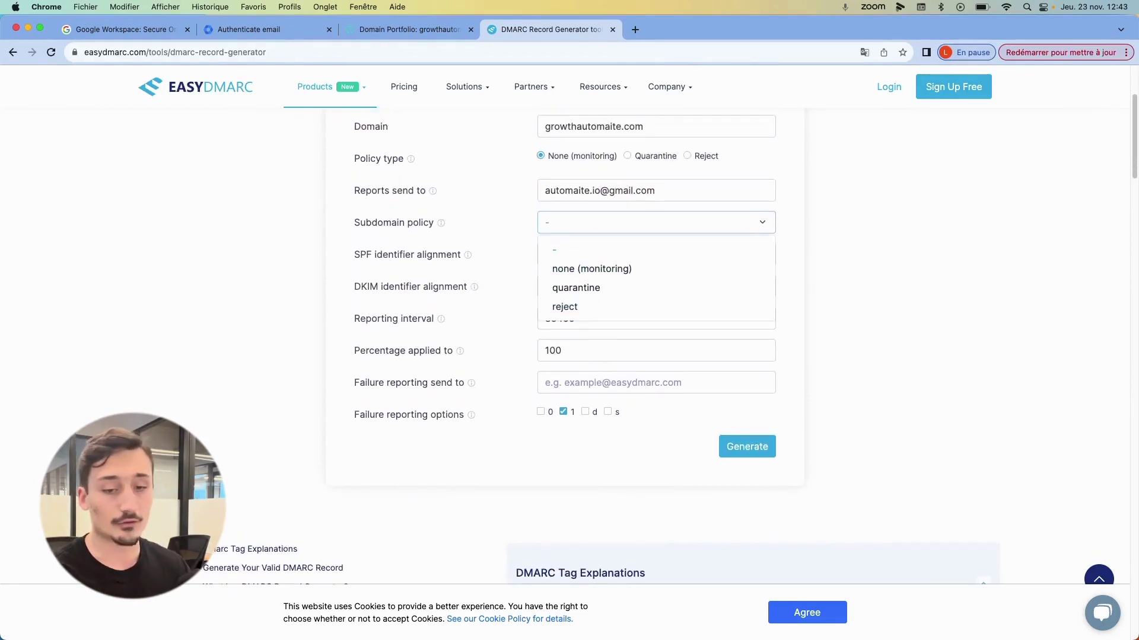
{"action": "left_click", "coordinate": [573, 269]}
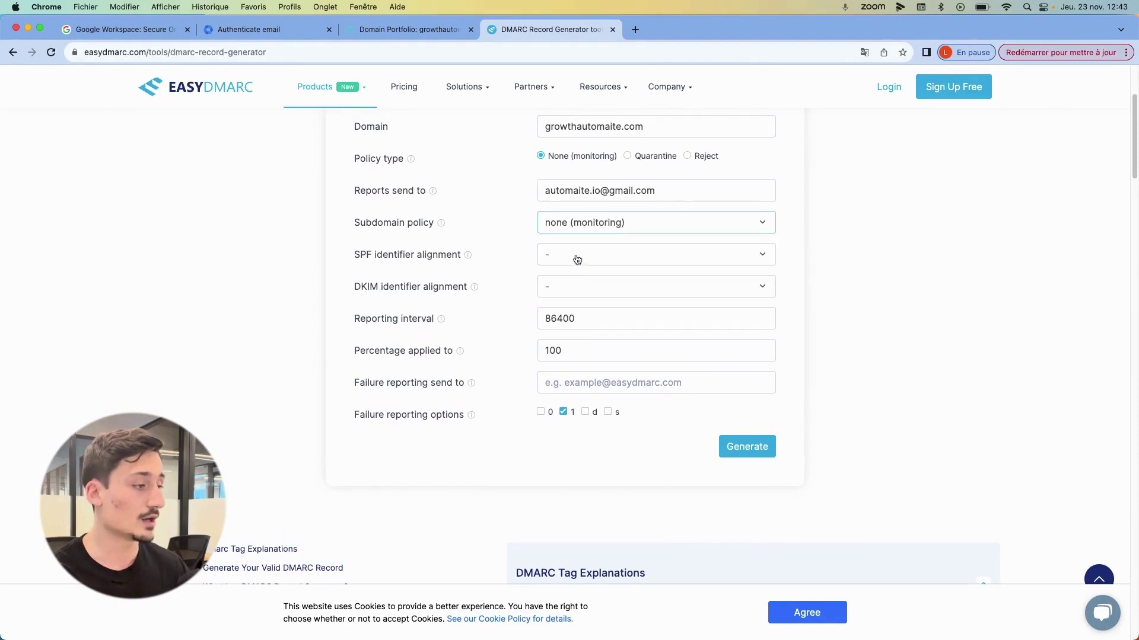
{"action": "left_click", "coordinate": [577, 256]}
{"action": "left_click", "coordinate": [587, 303]}
{"action": "left_click", "coordinate": [587, 288]}
{"action": "left_click", "coordinate": [584, 330]}
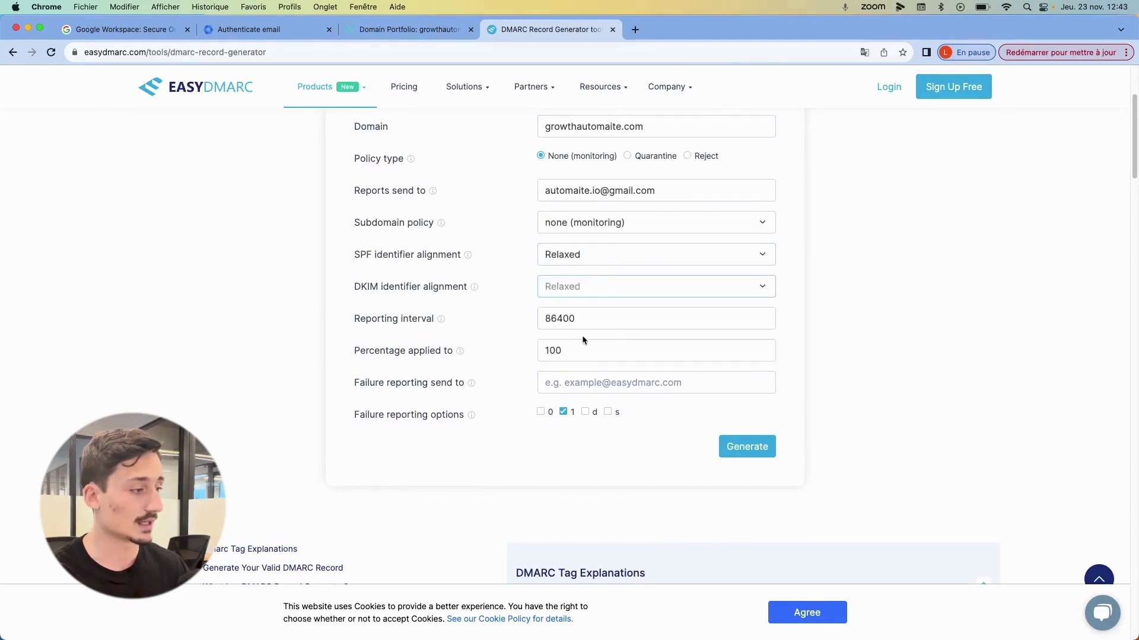
{"action": "scroll", "coordinate": [593, 332], "scroll_direction": "down", "scroll_amount": 2}
{"action": "scroll", "coordinate": [649, 274], "scroll_direction": "up", "scroll_amount": 3}
{"action": "scroll", "coordinate": [649, 274], "scroll_direction": "down", "scroll_amount": 4}
{"action": "left_click", "coordinate": [744, 378]}
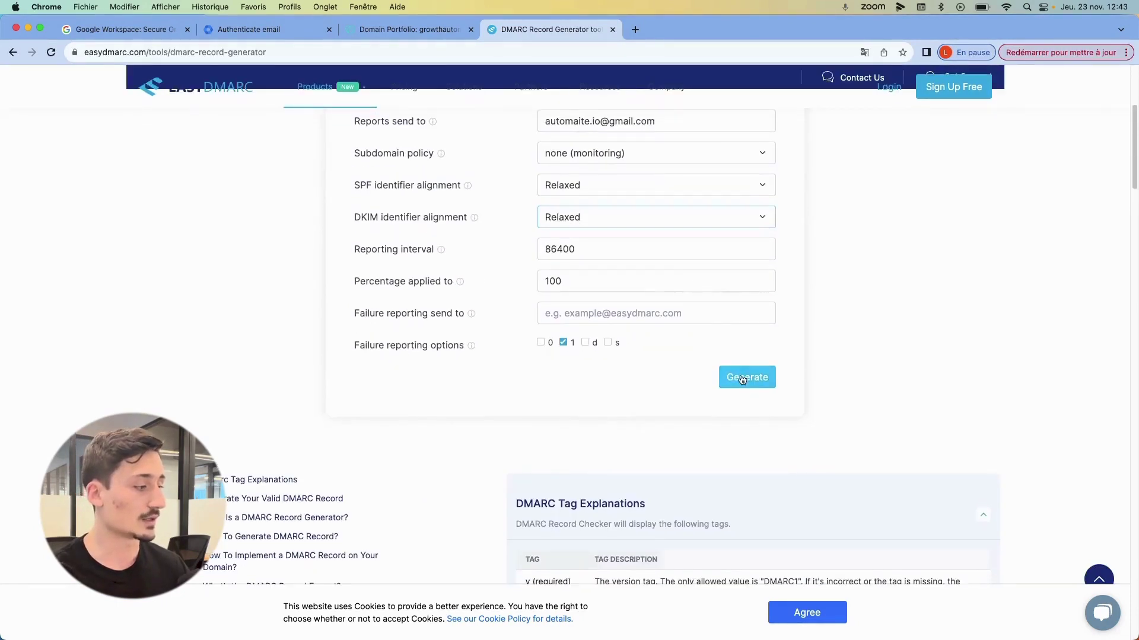
- Copy the generated v=DMARC1; p=none record and return to GoDaddy's DNS records
{"action": "scroll", "coordinate": [455, 268], "scroll_direction": "down", "scroll_amount": 6}
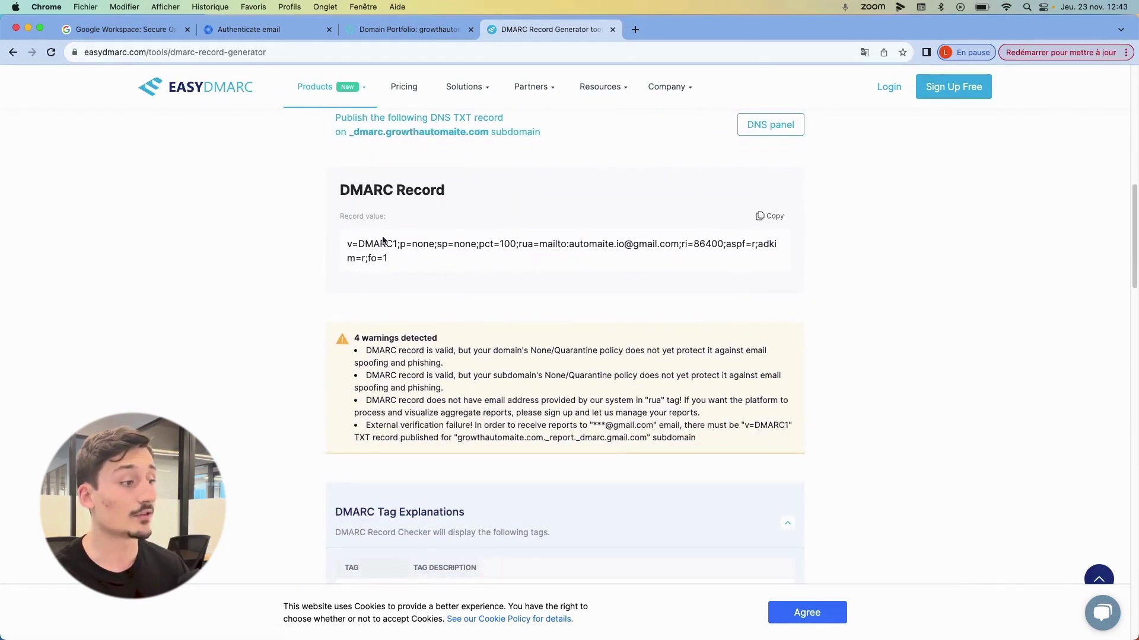
{"action": "left_click", "coordinate": [770, 215]}
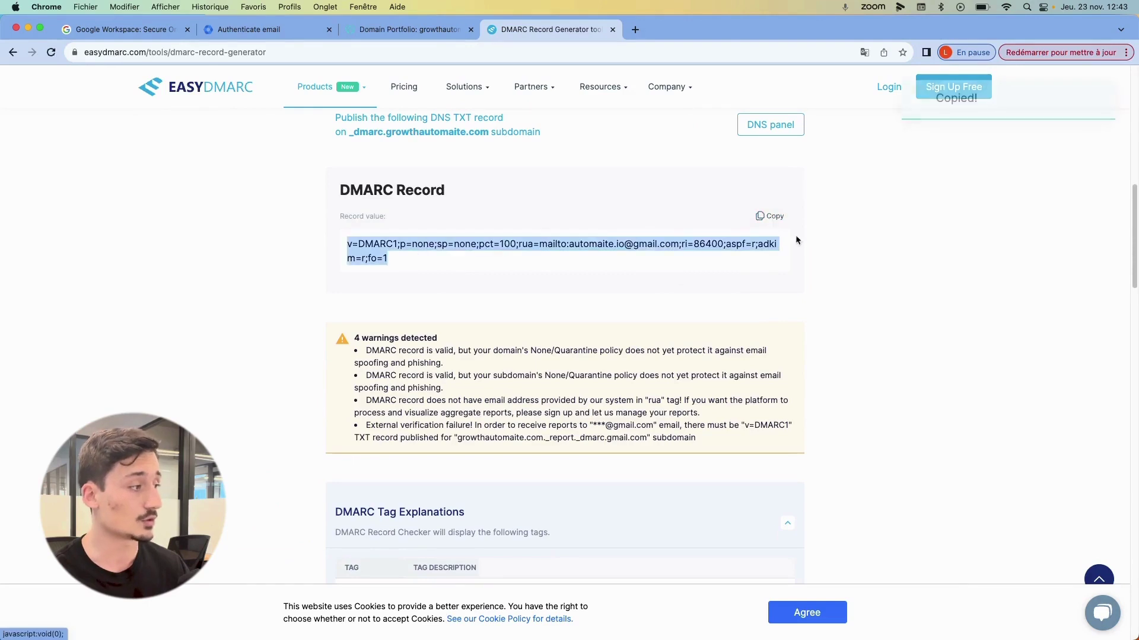
{"action": "left_click", "coordinate": [437, 32]}
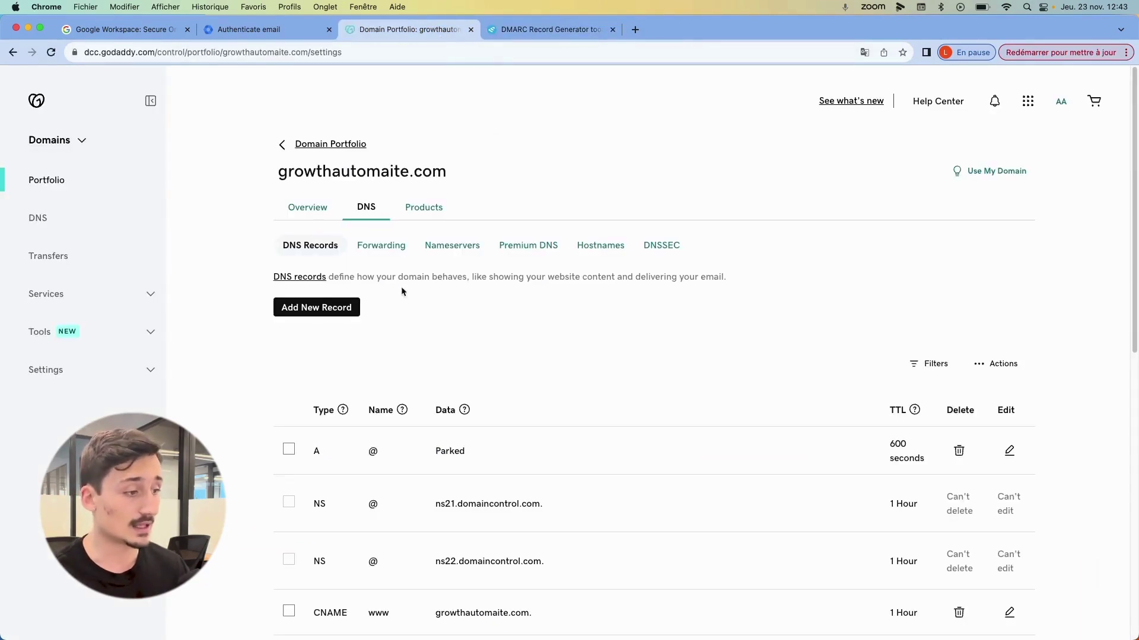
- Add a TXT record named _dmarc with the pasted v=DMARC1; p=none value and save it
{"action": "left_click", "coordinate": [318, 307]}
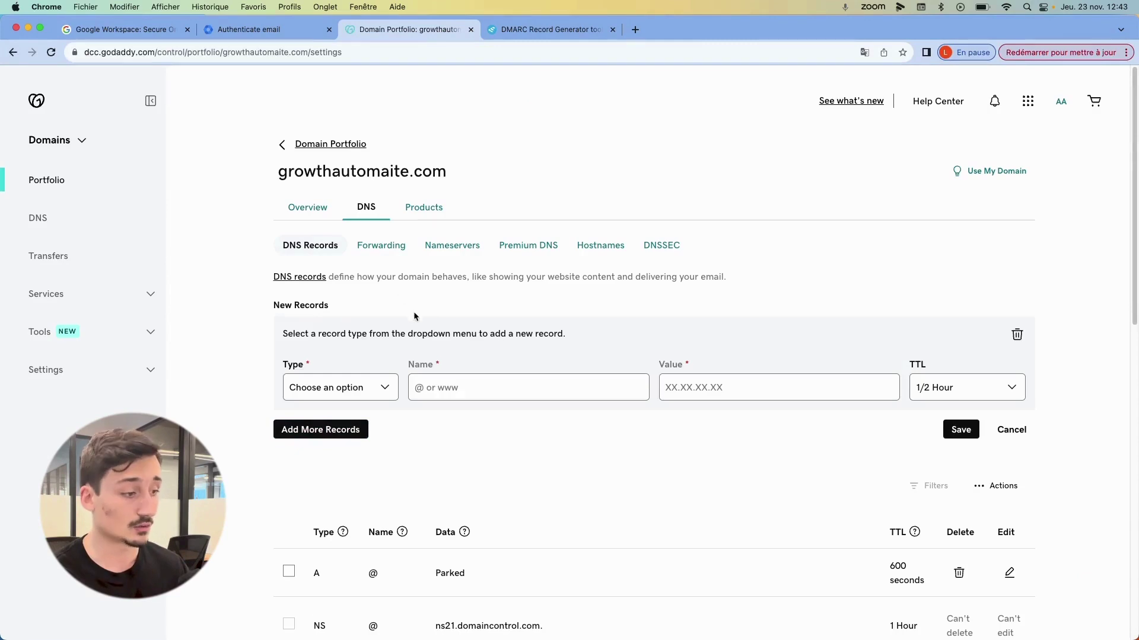
{"action": "left_click", "coordinate": [342, 391]}
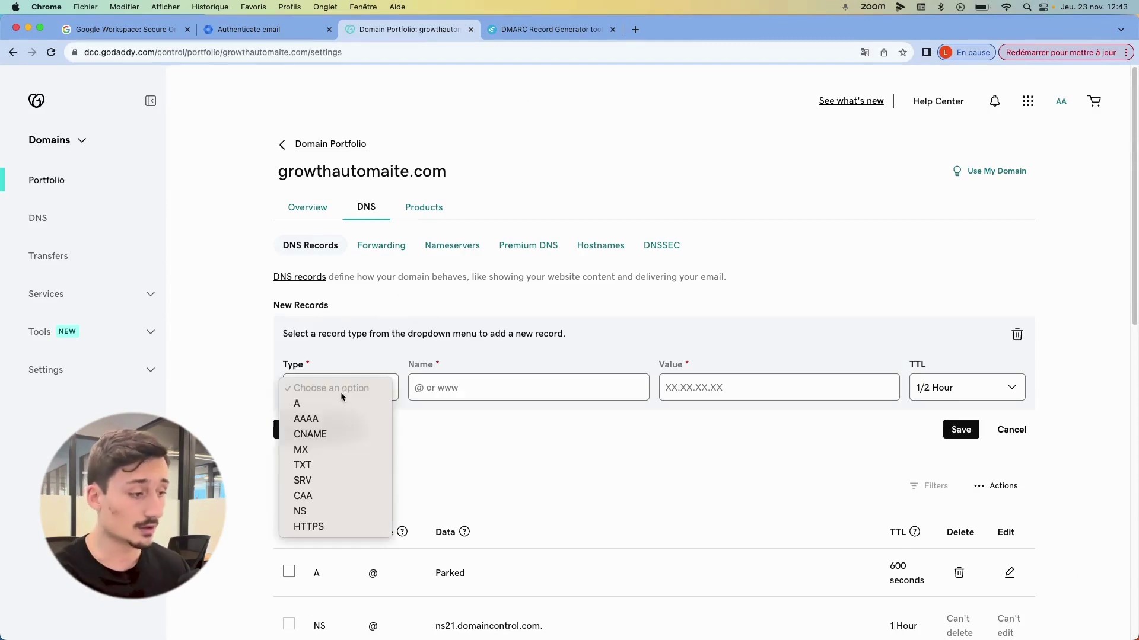
{"action": "left_click", "coordinate": [340, 465]}
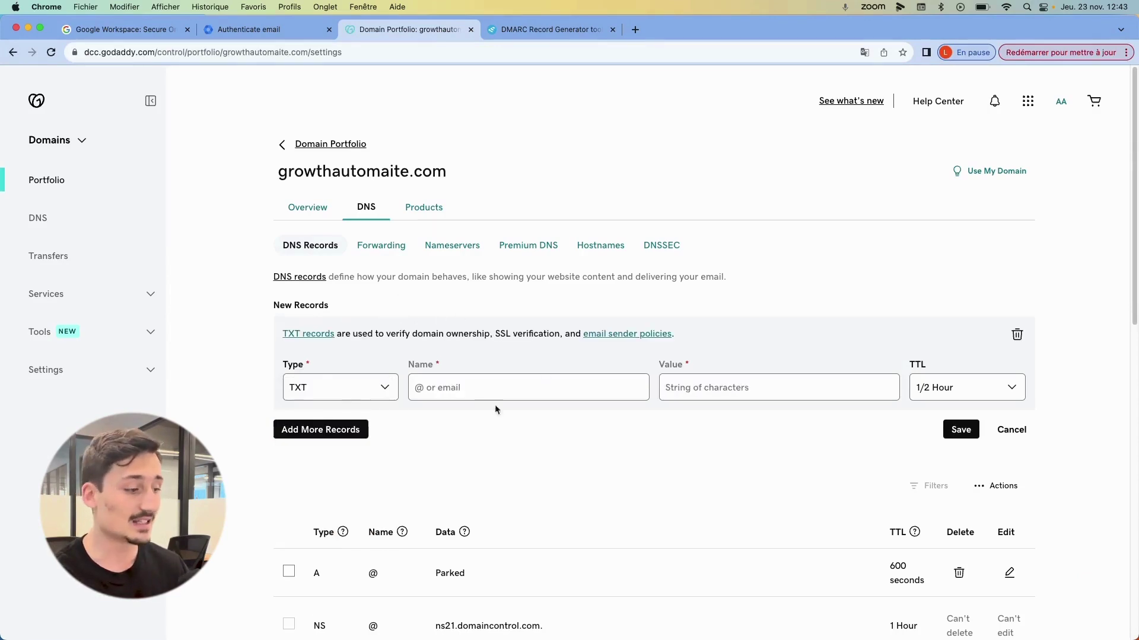
{"action": "left_click", "coordinate": [772, 397]}
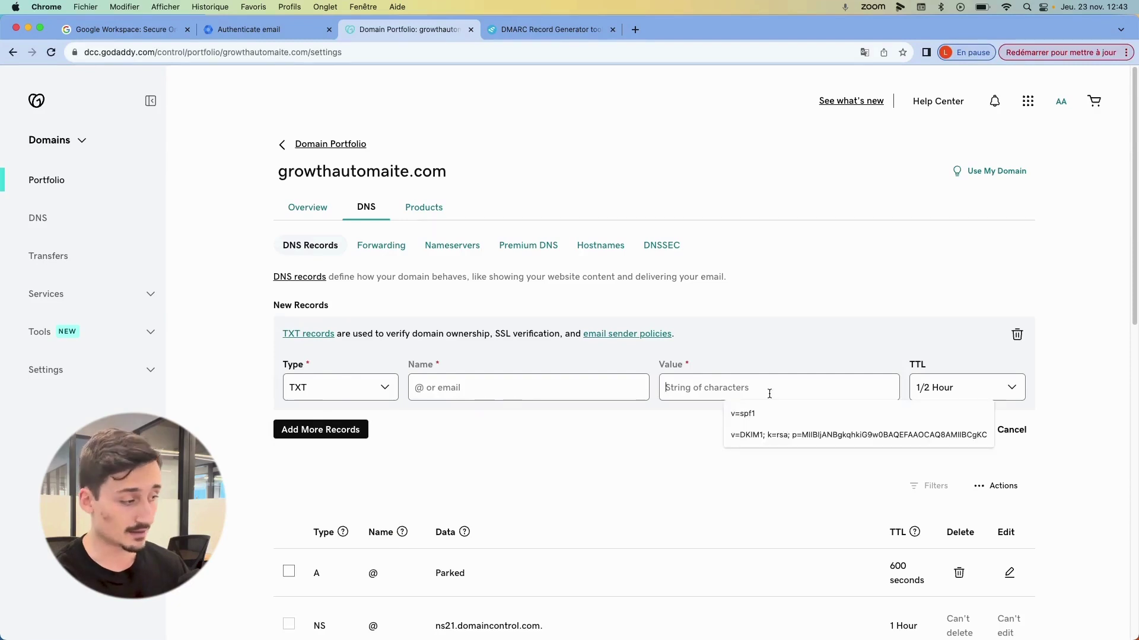
{"action": "key", "text": "super+v"}
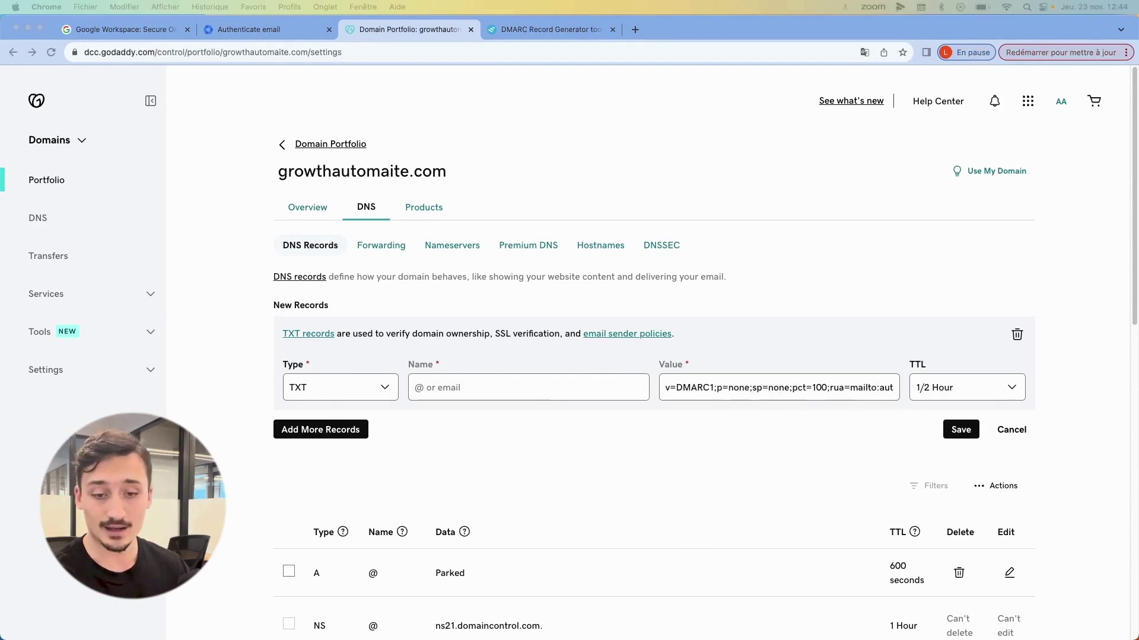
{"action": "left_click", "coordinate": [475, 389]}
{"action": "type", "text": "_dmarc"}
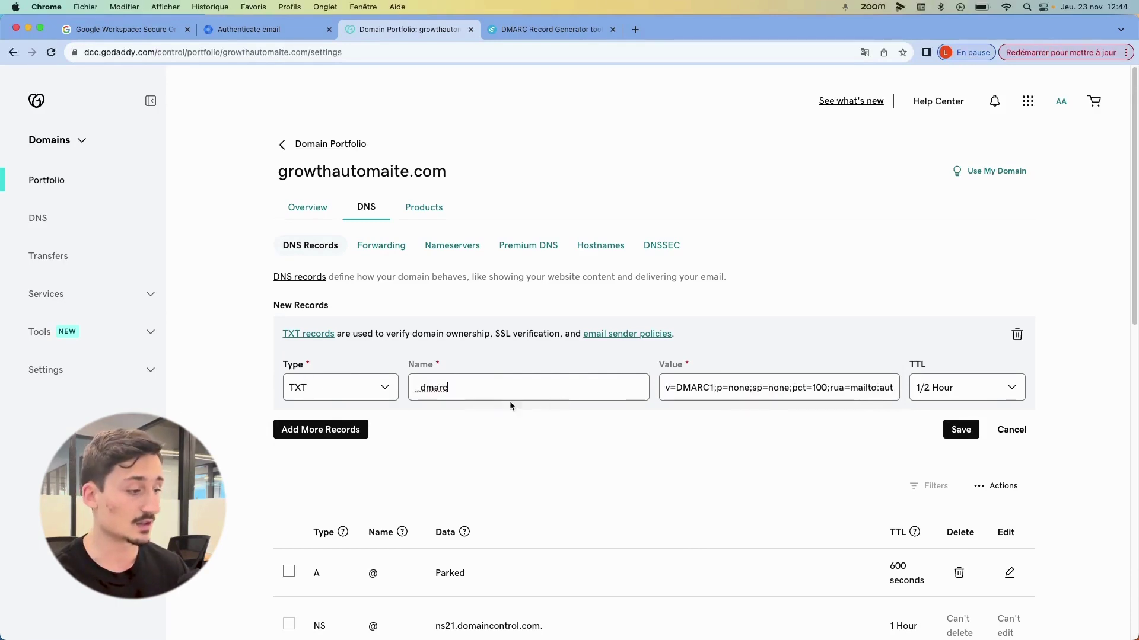
{"action": "left_click_drag", "start_coordinate": [409, 388], "coordinate": [448, 387]}
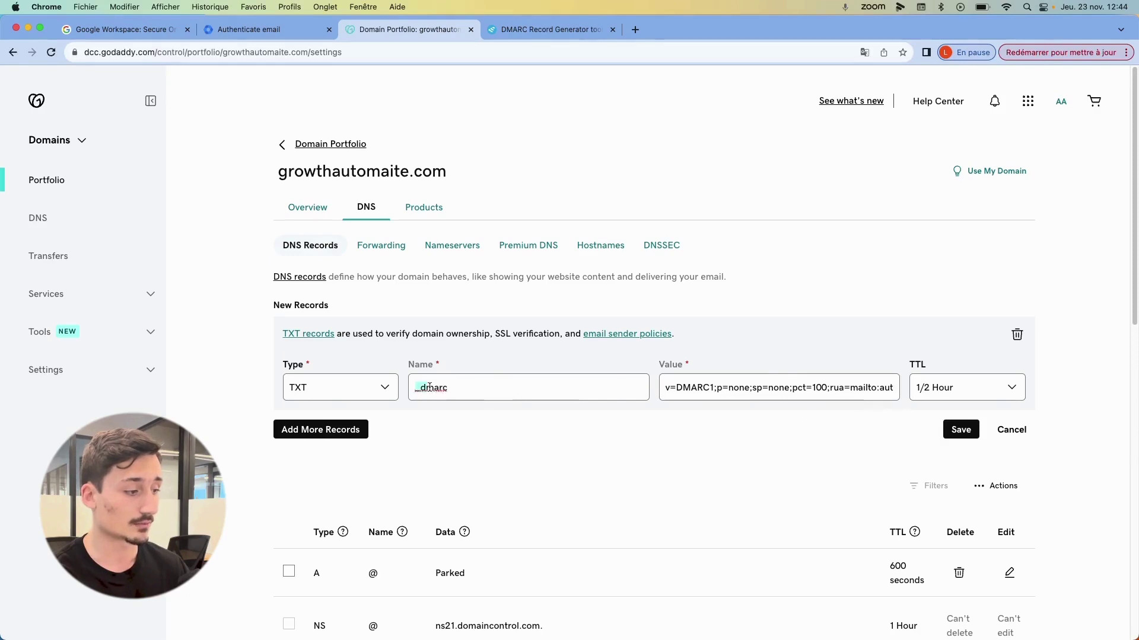
{"action": "left_click", "coordinate": [501, 466]}
{"action": "left_click", "coordinate": [953, 428]}
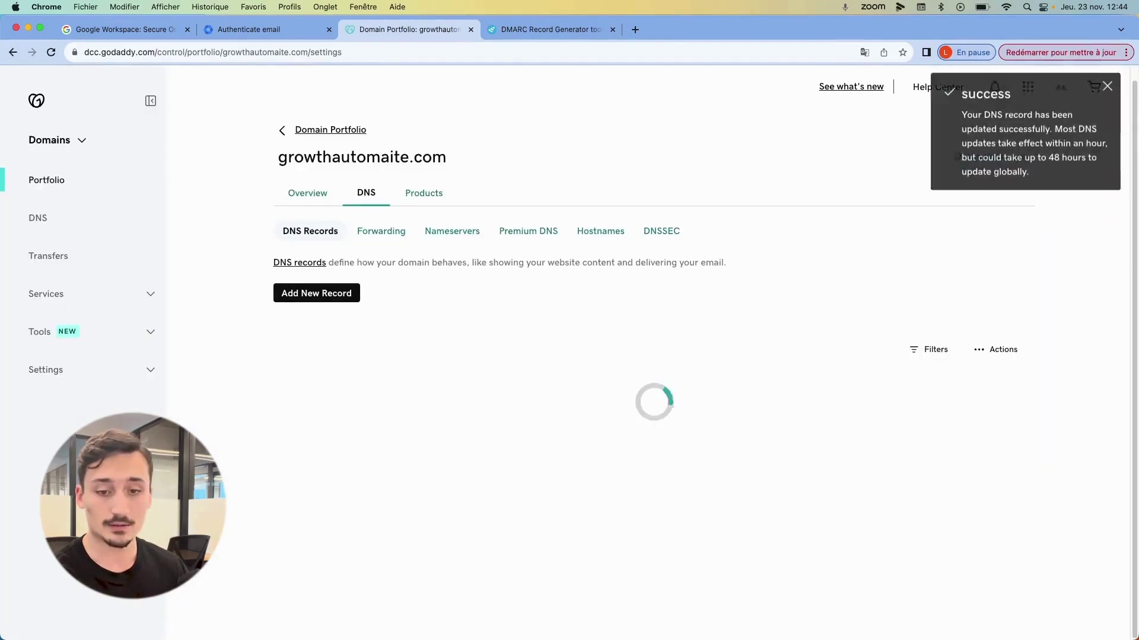
{"action": "scroll", "coordinate": [628, 329], "scroll_direction": "down", "scroll_amount": 2}
{"action": "scroll", "coordinate": [642, 320], "scroll_direction": "up", "scroll_amount": 2}
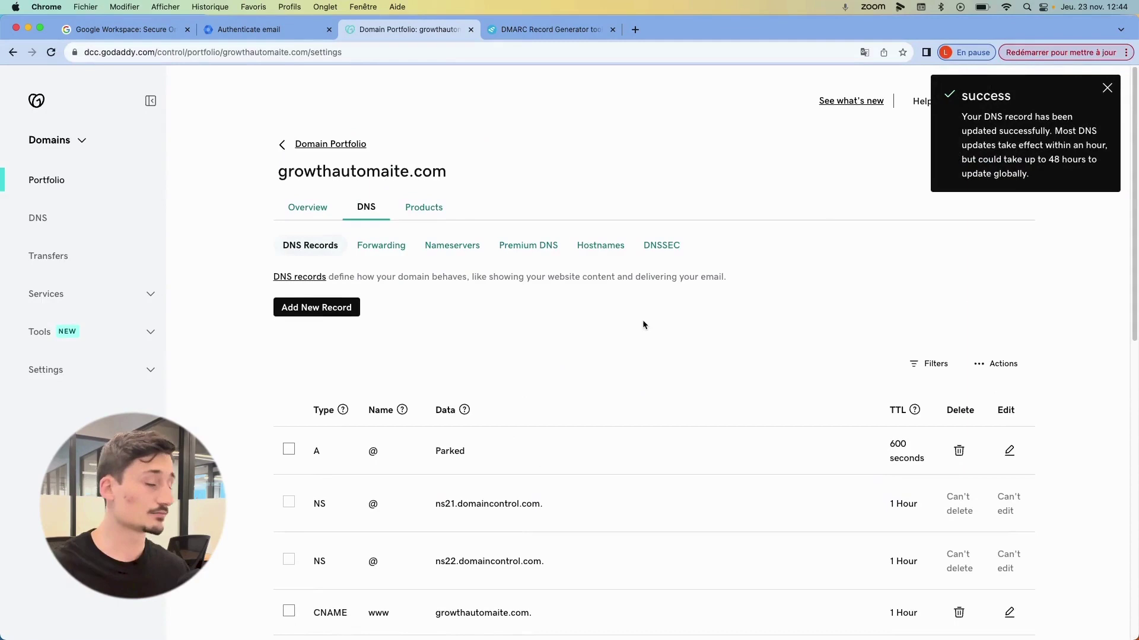